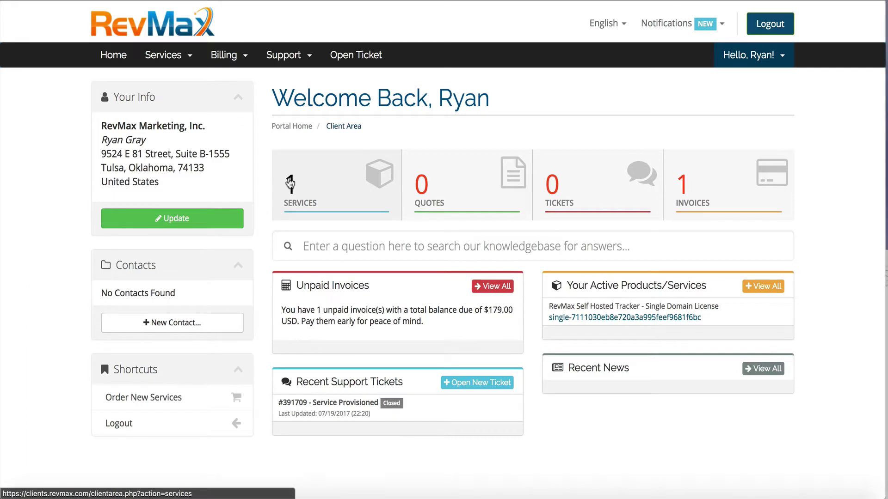
- View the Single Domain License entry under My Products & Services
left_click(290, 184)
left_click(336, 231)
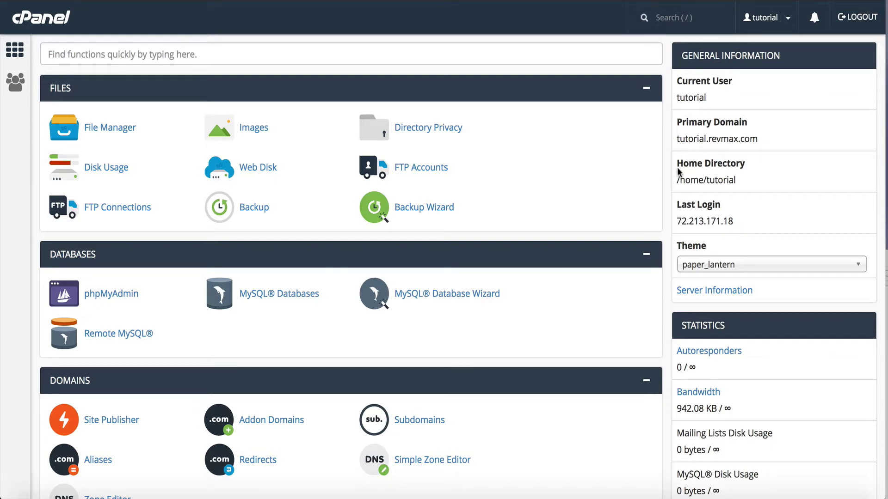
- Note the primary domain tutorial.revmax.com and browse /home/tutorial in File Manager
left_click_drag(676, 139, 757, 143)
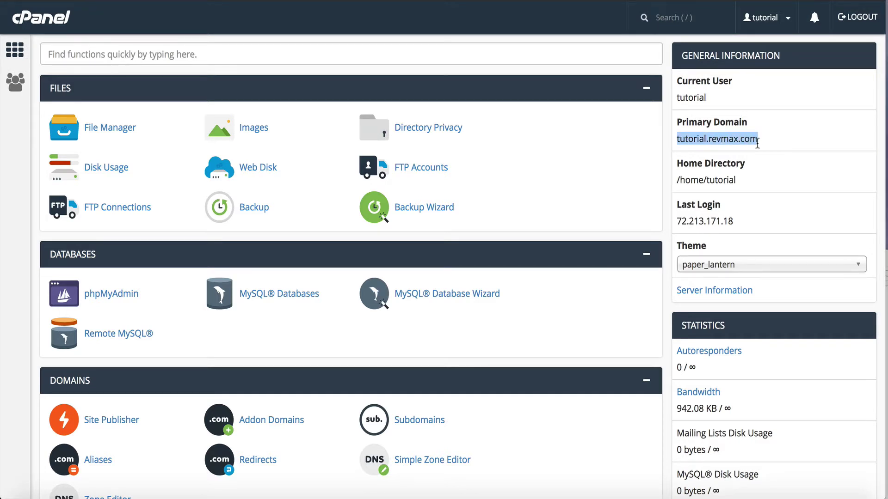
left_click(113, 131)
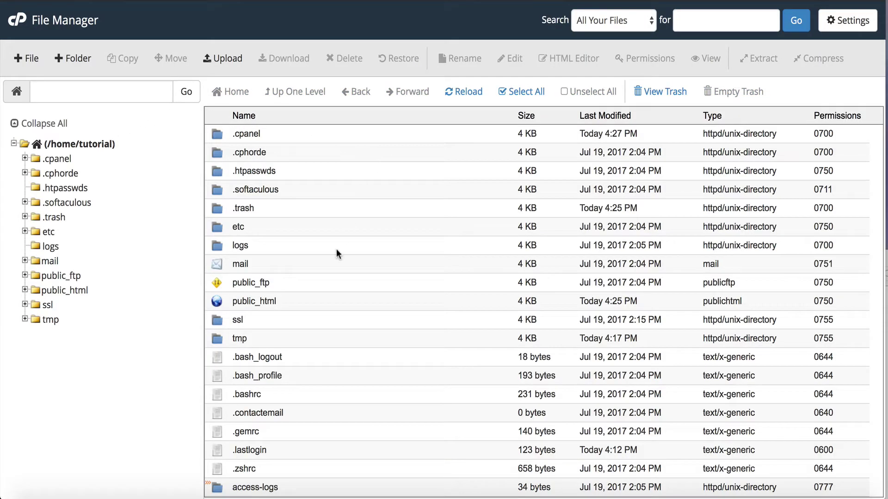
scroll(287, 236, "down", 1)
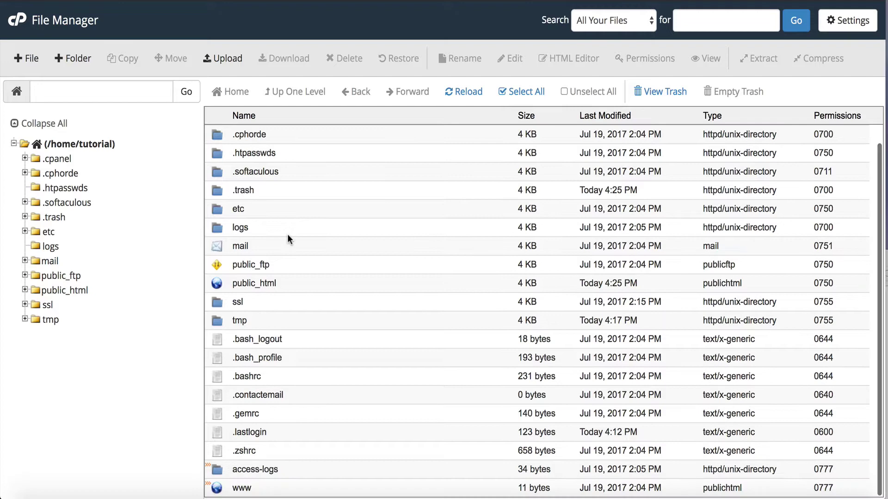
scroll(287, 236, "up", 1)
scroll(287, 236, "down", 1)
scroll(288, 236, "up", 1)
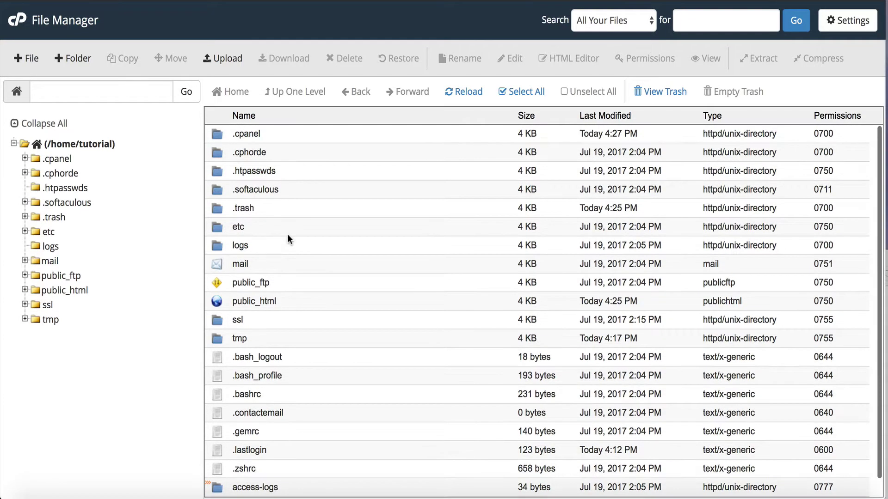
scroll(287, 236, "down", 1)
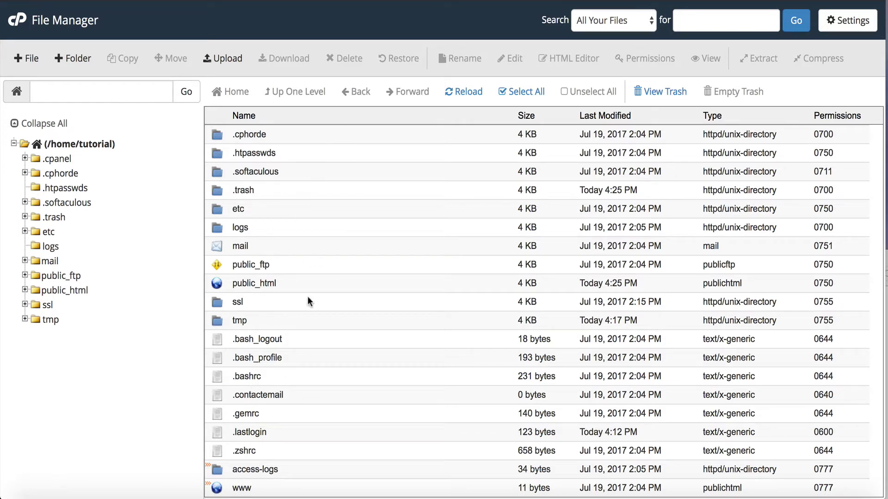
scroll(311, 265, "up", 1)
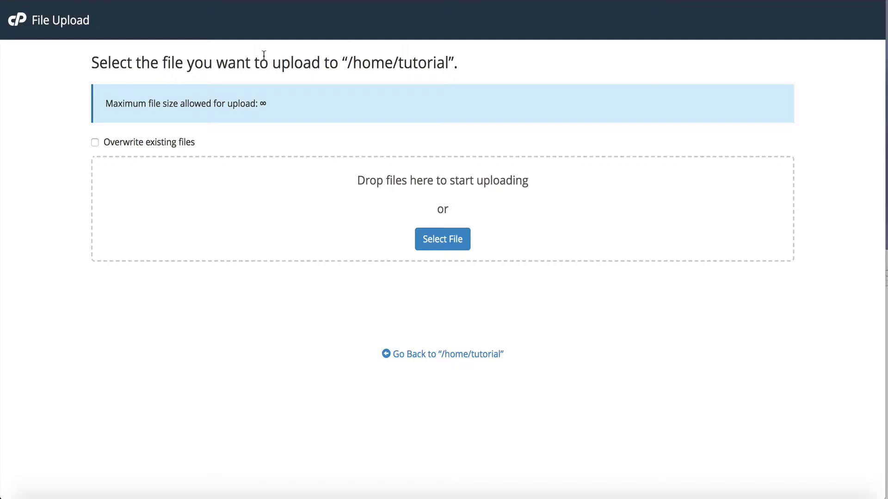
- Upload RevMax2017.1.1.zip (36.18 MB) from the Downloads folder into /home/tutorial
left_click(803, 481)
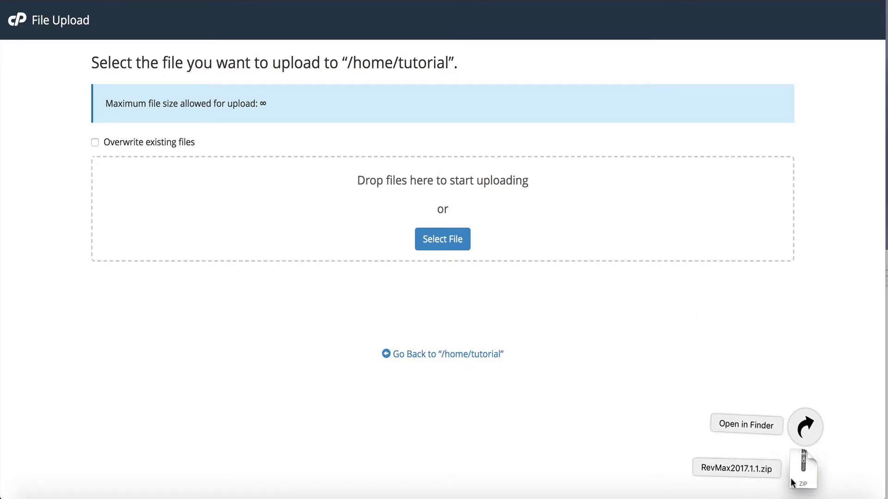
left_click(804, 428)
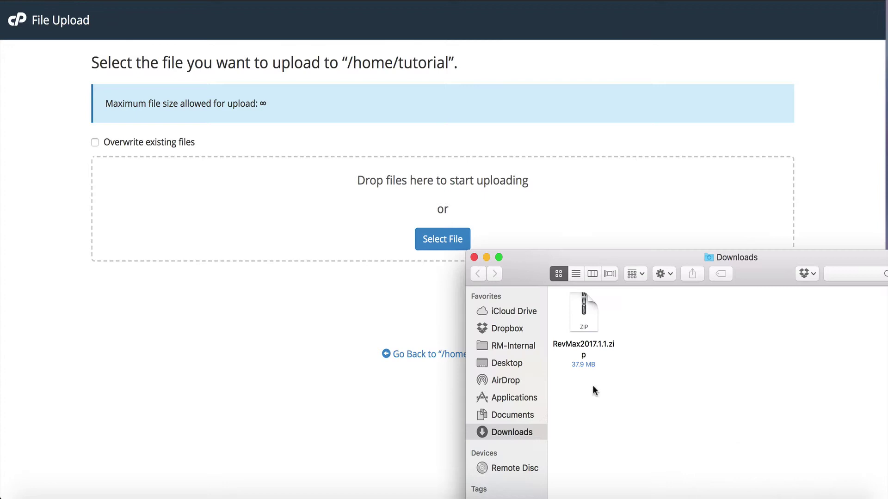
left_click_drag(584, 323, 368, 196)
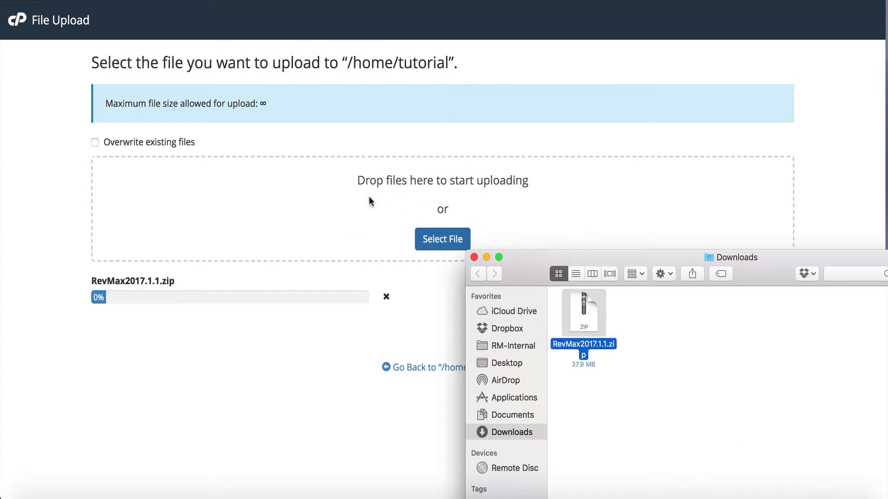
left_click(317, 376)
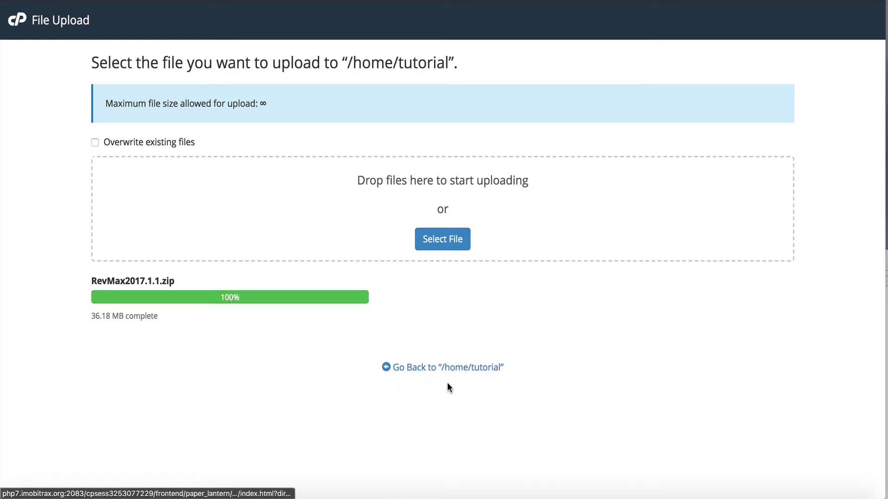
- Extract RevMax2017.1.1.zip into /home/tutorial, creating the RevMax folder
left_click(441, 369)
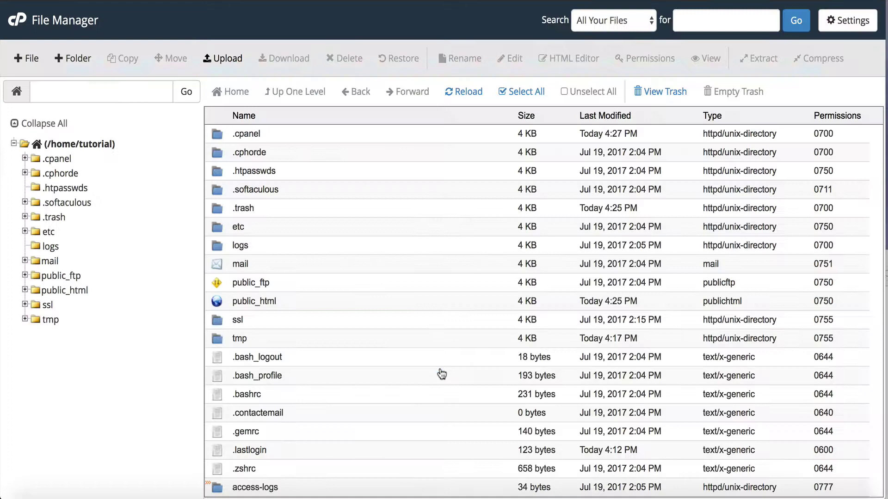
scroll(440, 369, "down", 2)
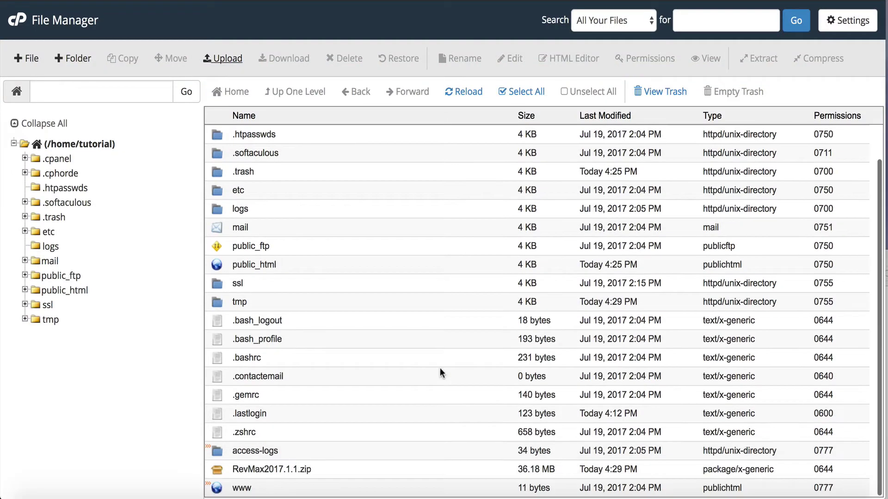
left_click(266, 467)
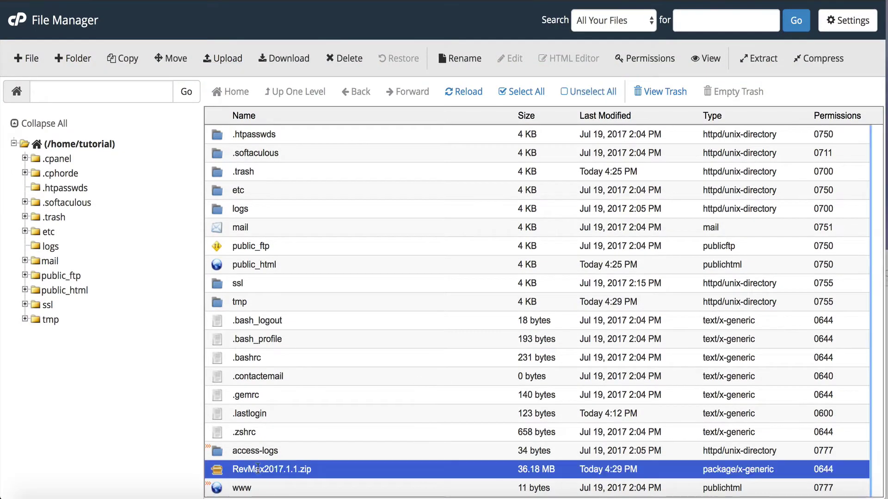
left_click(761, 59)
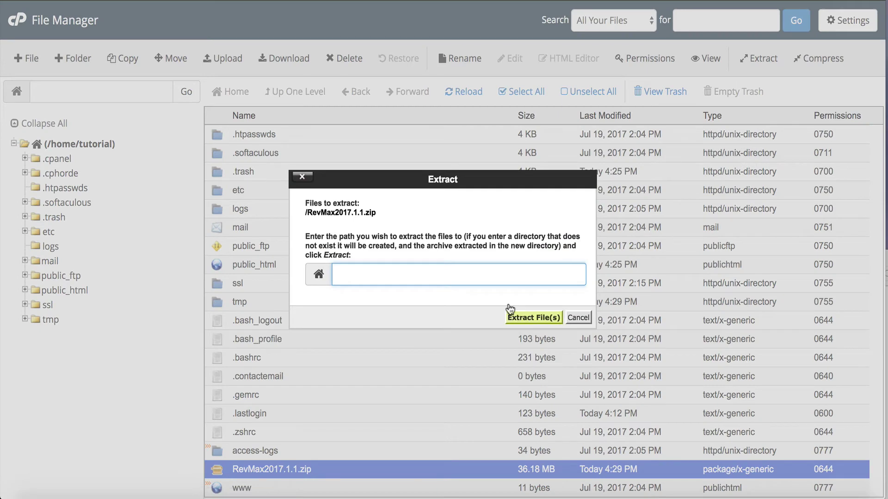
left_click(540, 317)
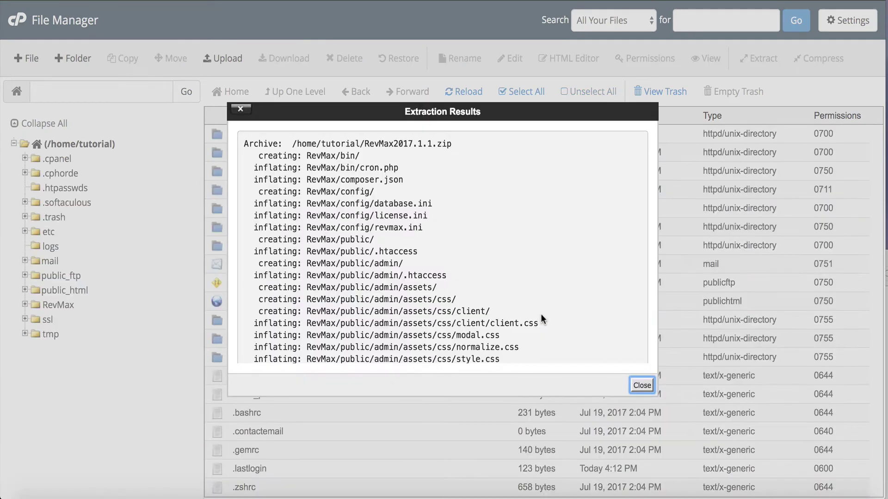
left_click(642, 383)
- Move the RevMax2017.1.1.zip archive to the trash
scroll(337, 340, "down", 2)
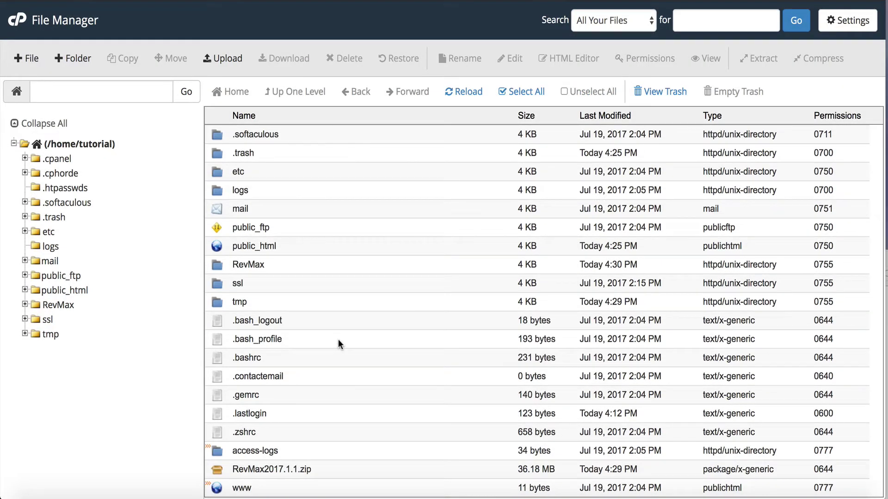
left_click(260, 467)
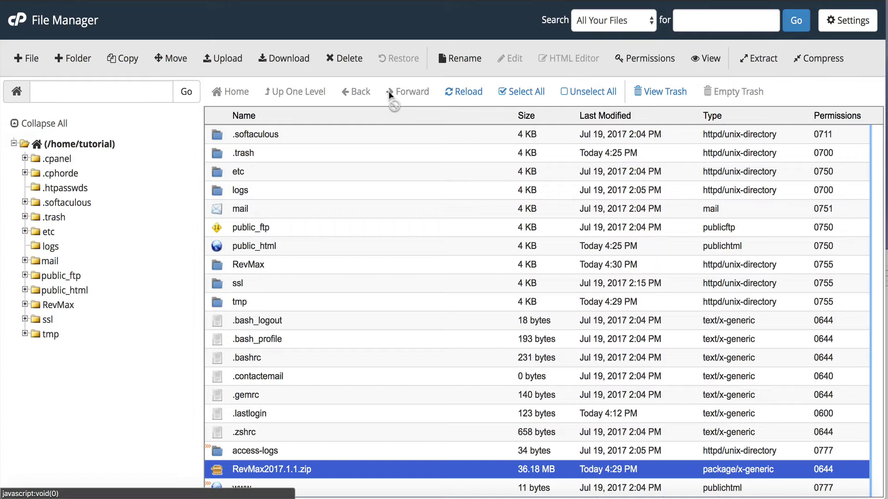
left_click(354, 67)
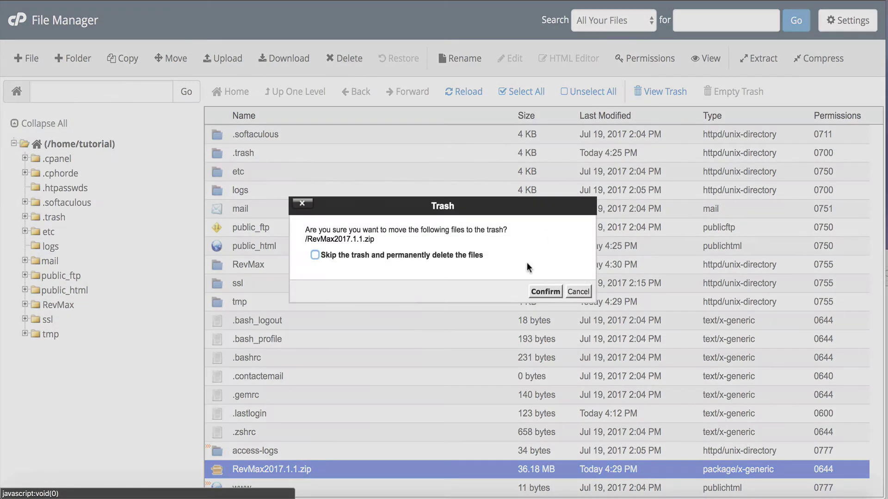
left_click(537, 295)
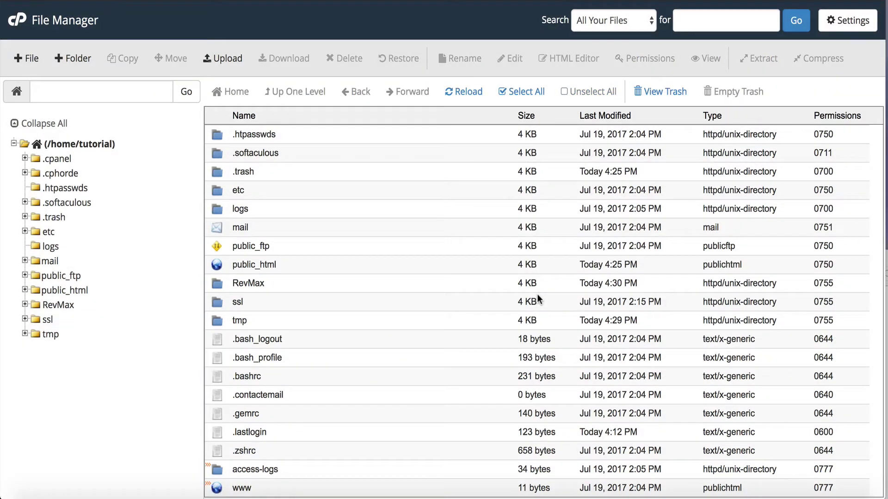
- Open RevMax/public and select admin, .htaccess and index.php
left_click(215, 284)
double_click(216, 285)
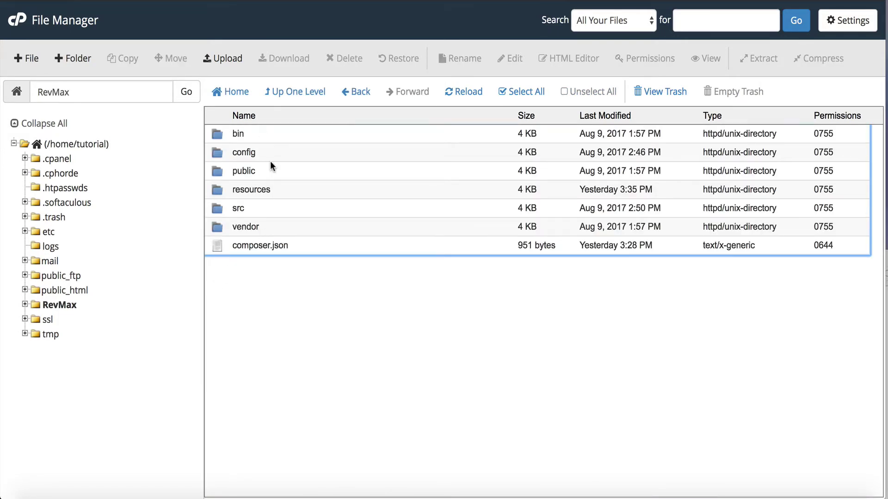
left_click(213, 169)
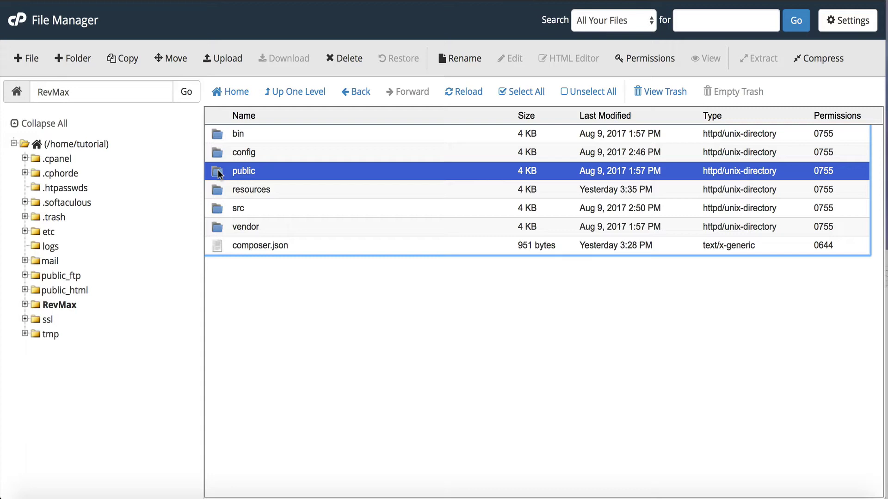
double_click(218, 171)
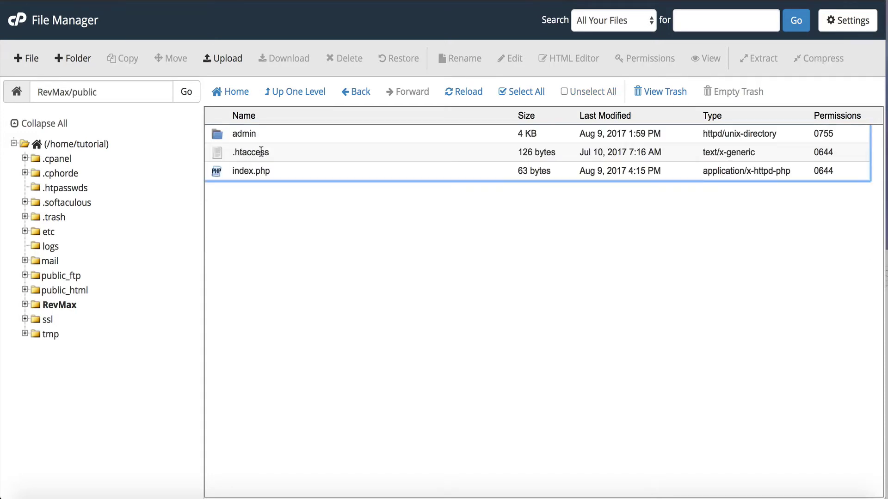
left_click(254, 130)
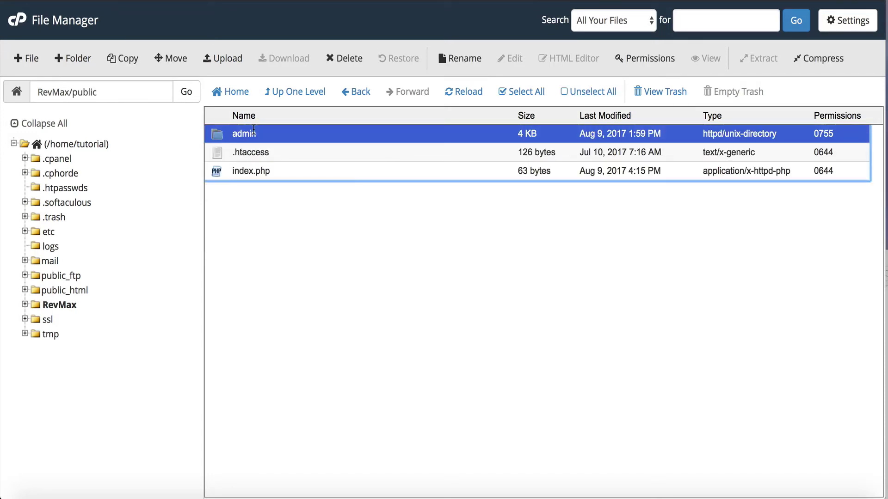
left_click(263, 168, "shift")
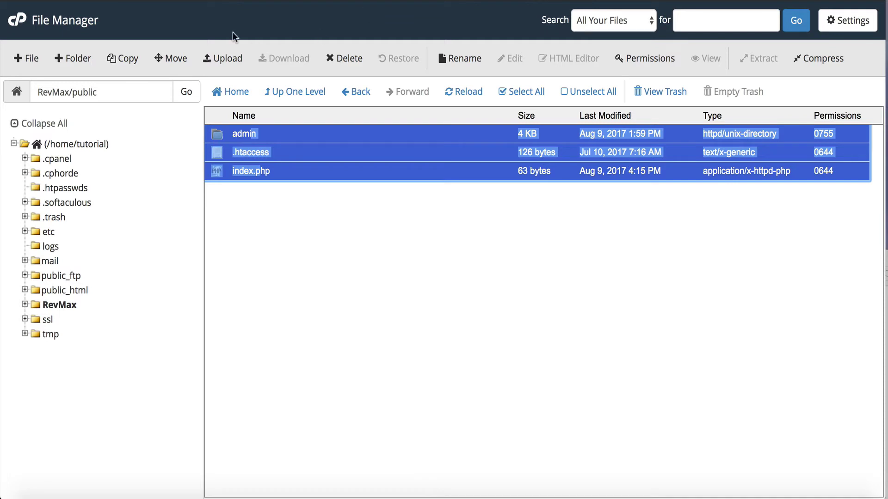
- Move the three selected items to /public_html
left_click(170, 57)
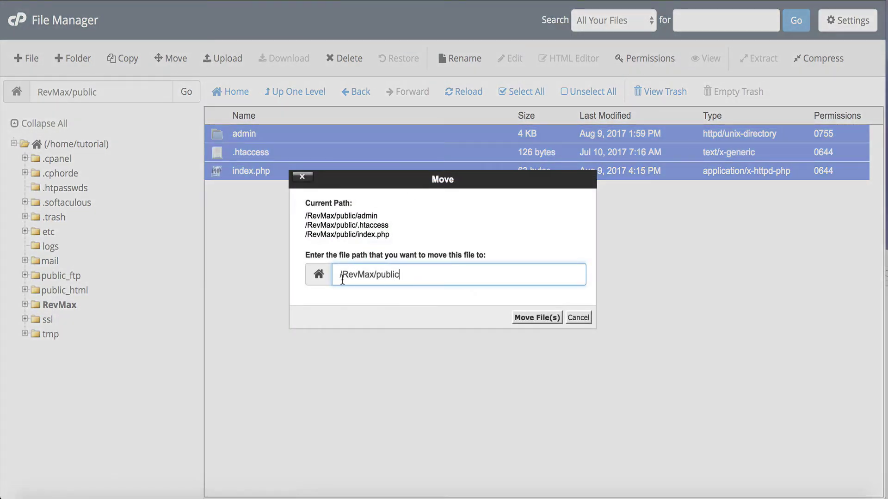
left_click_drag(342, 278, 399, 277)
type("/publ")
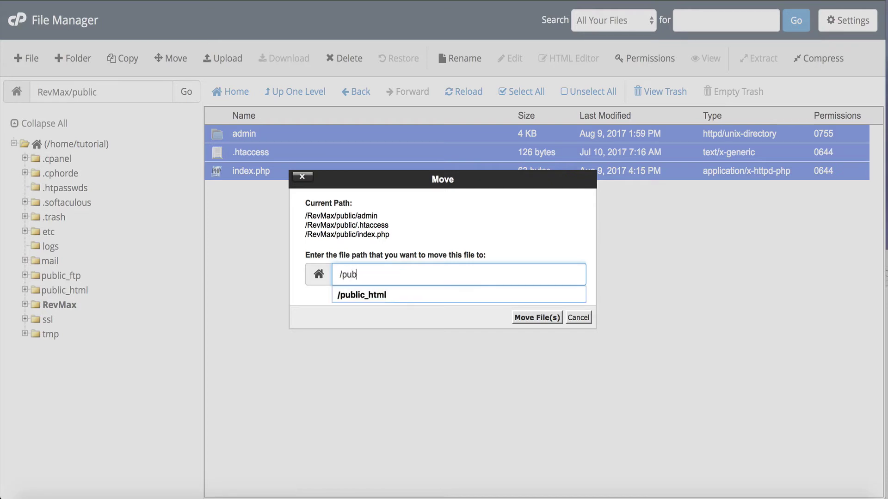
left_click(400, 293)
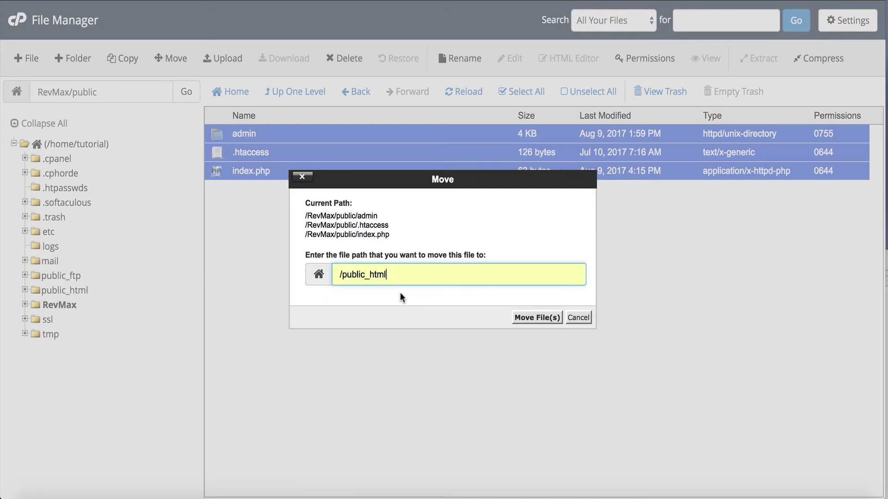
left_click(524, 317)
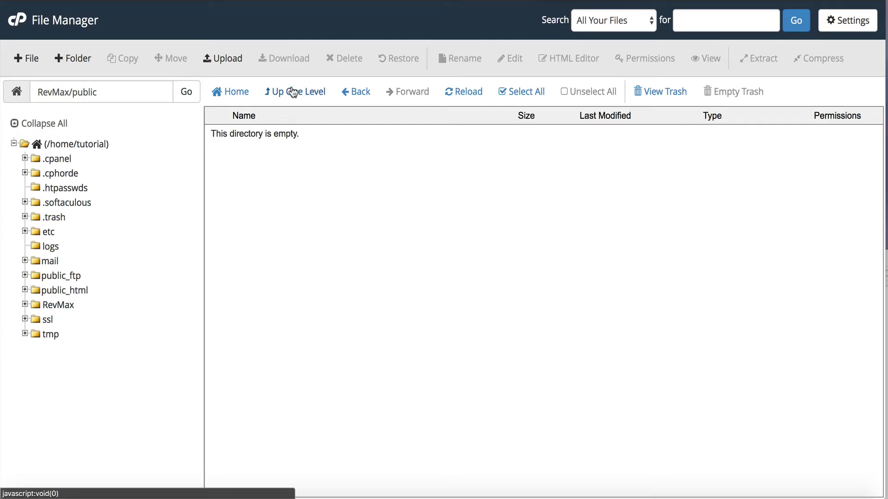
- Go to public_html and open its index.php for editing
left_click(236, 93)
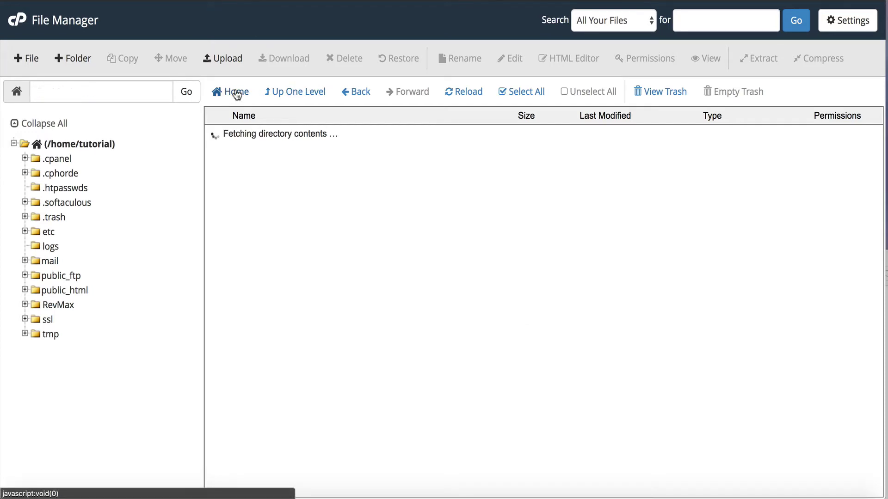
scroll(279, 298, "down", 2)
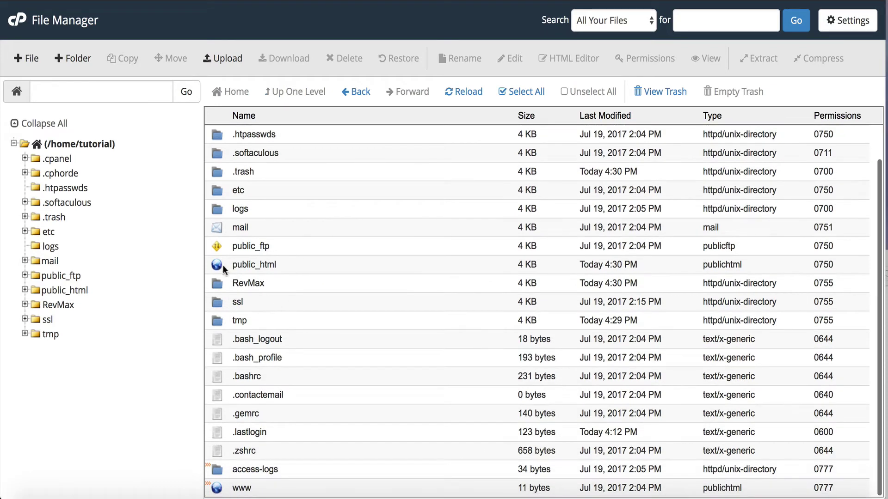
double_click(221, 264)
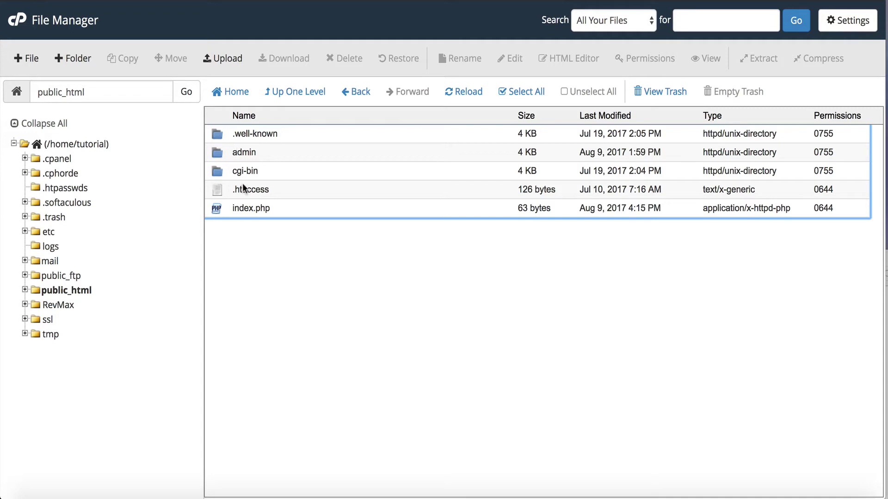
left_click(248, 209)
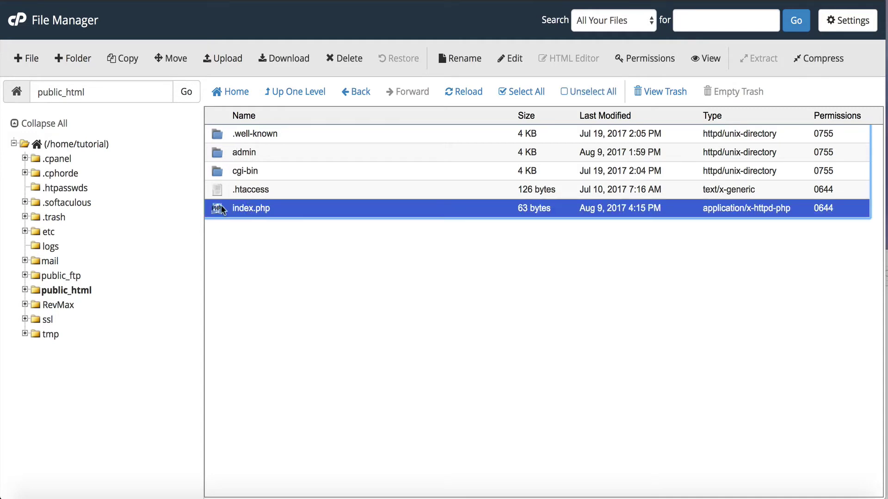
left_click(509, 59)
- Change index.php's include path from '../RevMax' to '/home/tutorial/RevMax' and save
left_click(550, 353)
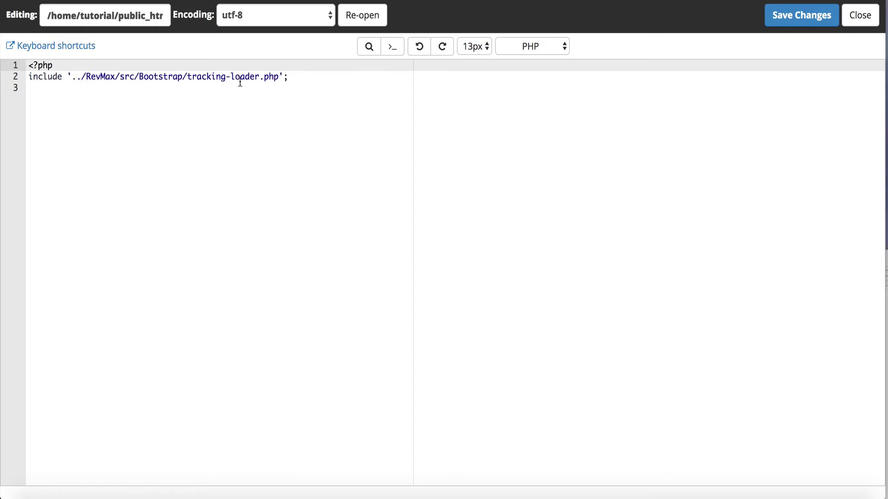
left_click_drag(47, 15, 116, 20)
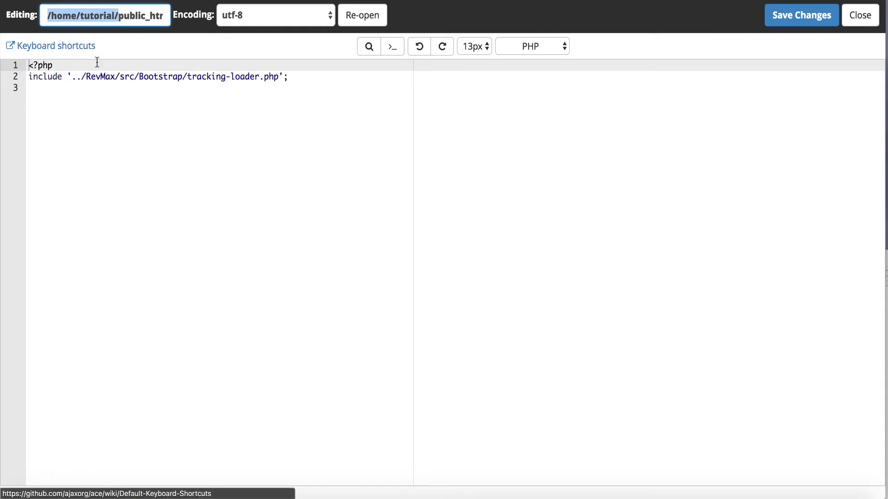
left_click_drag(71, 76, 87, 76)
type("/home/tutorial/")
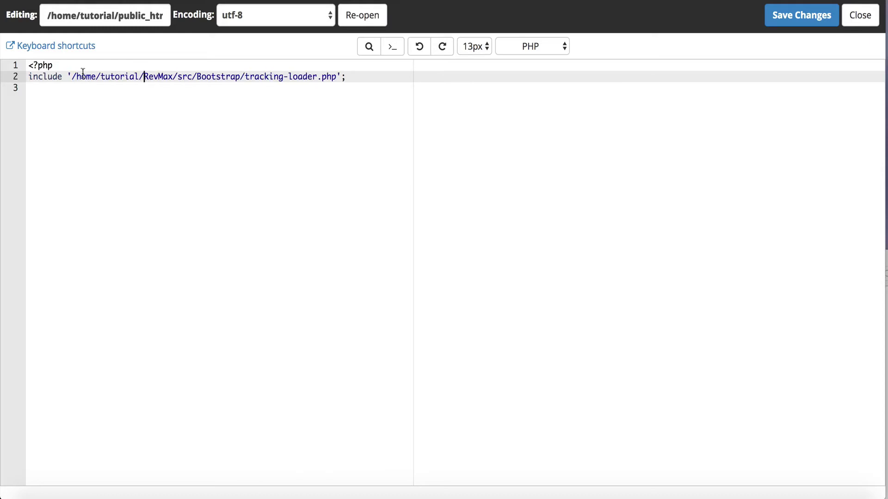
left_click(82, 75)
left_click(105, 76)
left_click(791, 27)
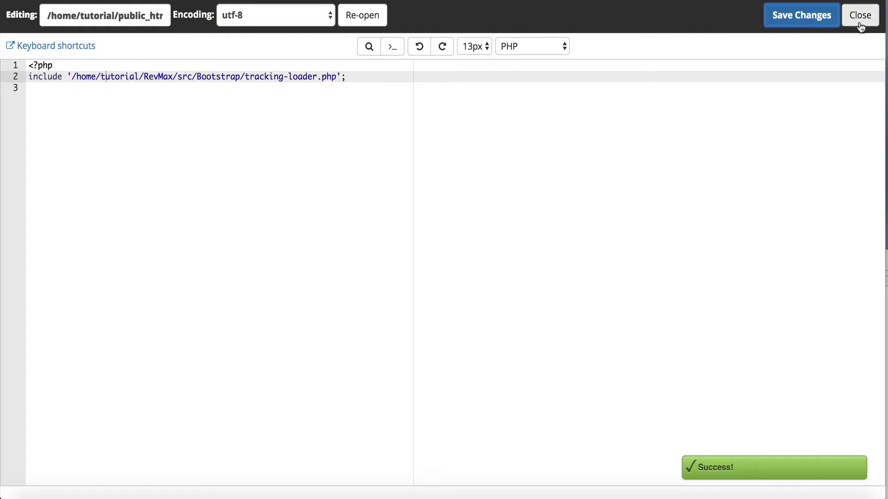
- Open public_html/admin/index.php in the code editor
left_click(860, 27)
double_click(223, 153)
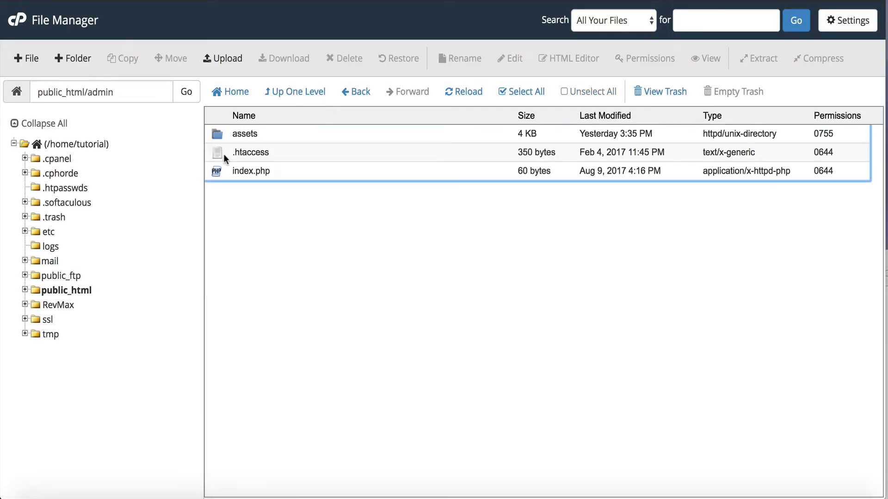
left_click(234, 170)
left_click(510, 58)
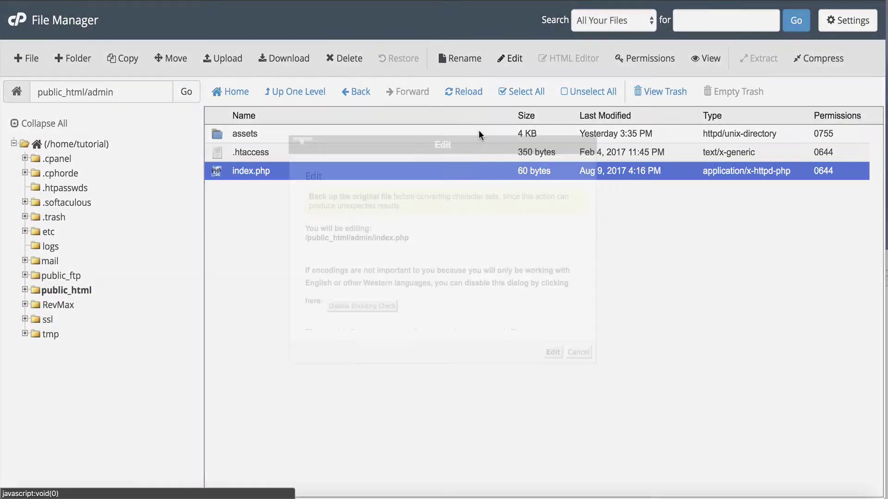
left_click(553, 353)
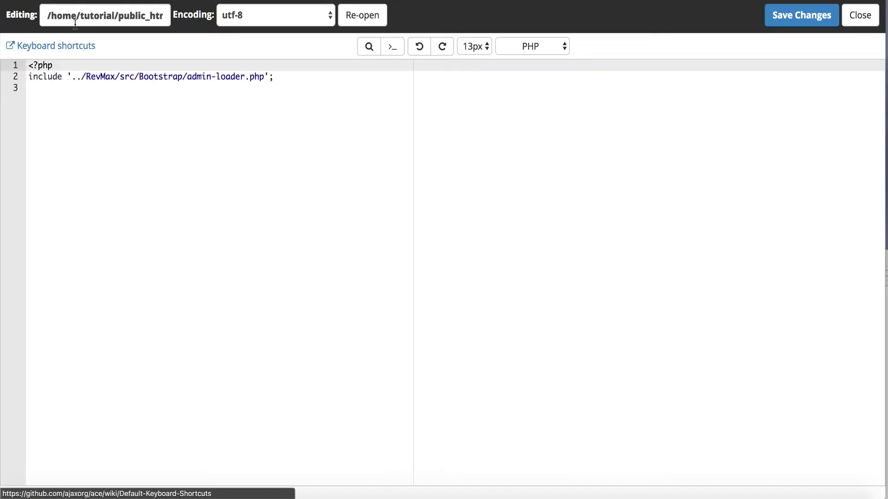
- Replace '..' with '/home/tutorial' in the admin-loader include, save, and close
left_click_drag(42, 16, 117, 19)
key("ctrl+c")
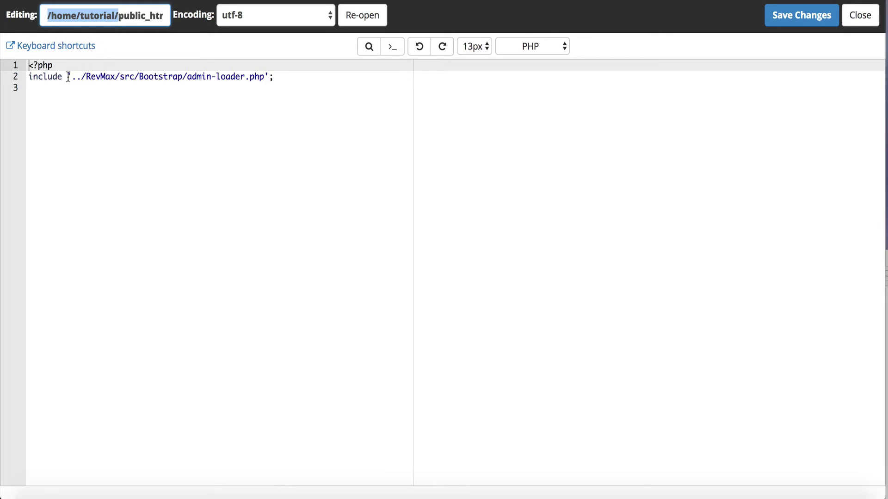
left_click_drag(70, 76, 80, 76)
key("ctrl+v")
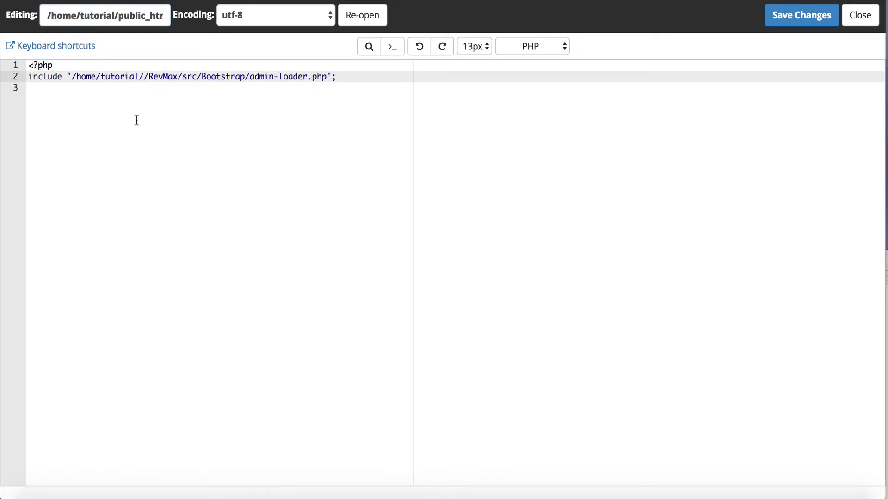
key("BackSpace")
left_click(168, 78)
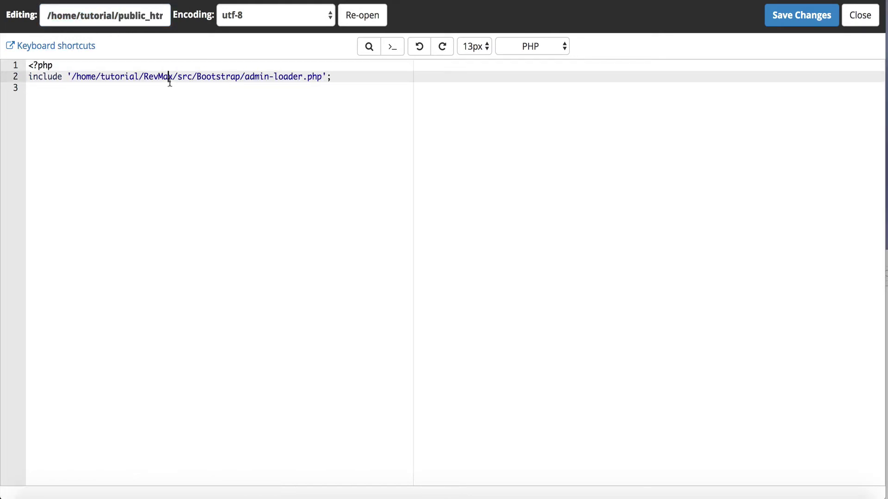
left_click(787, 20)
left_click(869, 23)
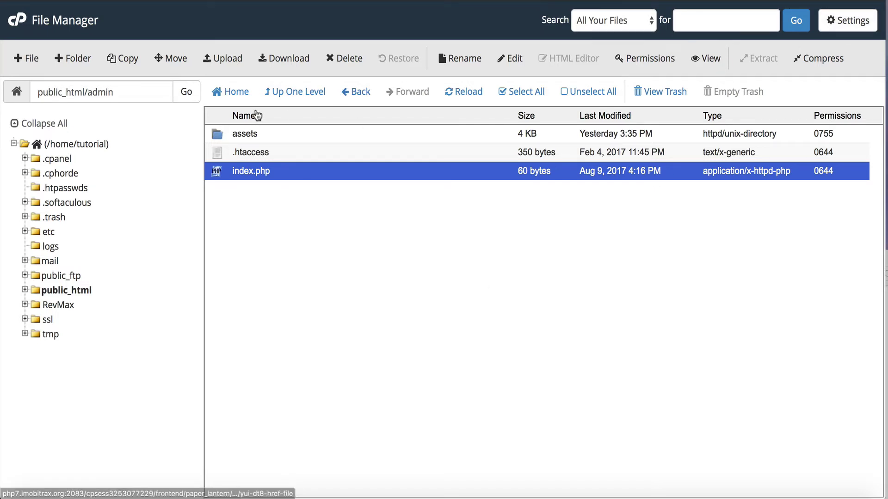
- Open RevMax/config/database.ini in the code editor to view its placeholder credentials
left_click(239, 96)
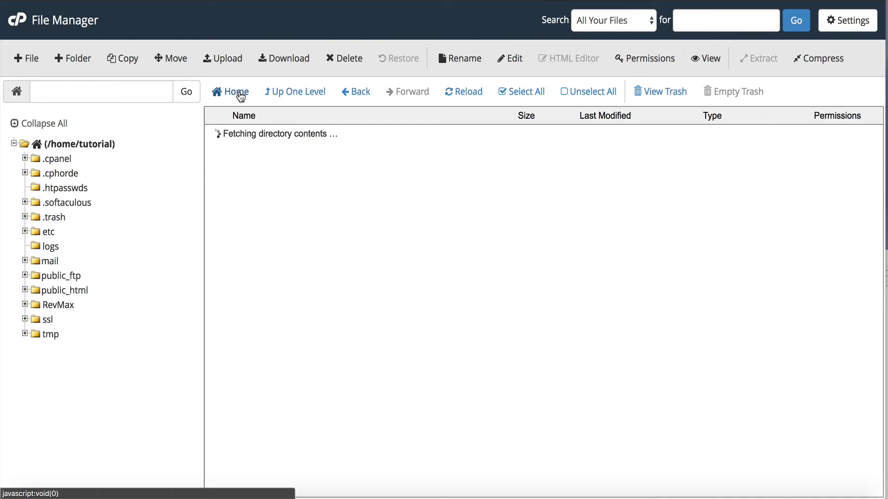
scroll(272, 296, "down", 1)
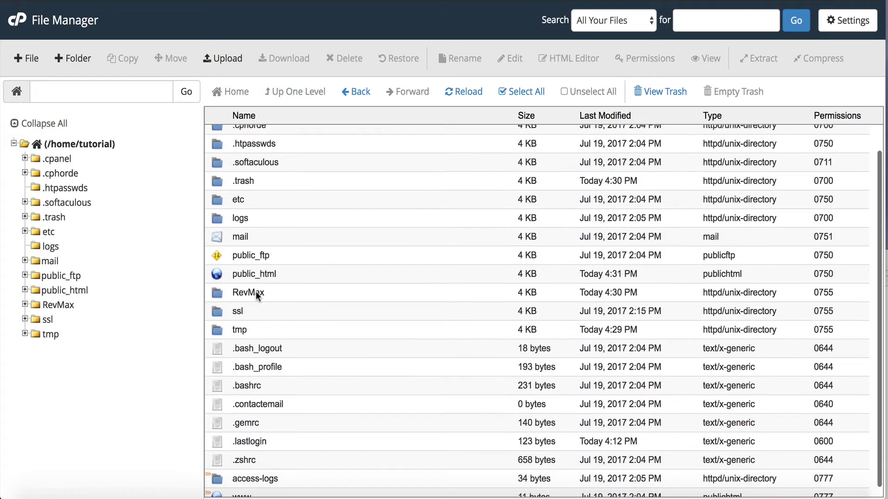
double_click(211, 287)
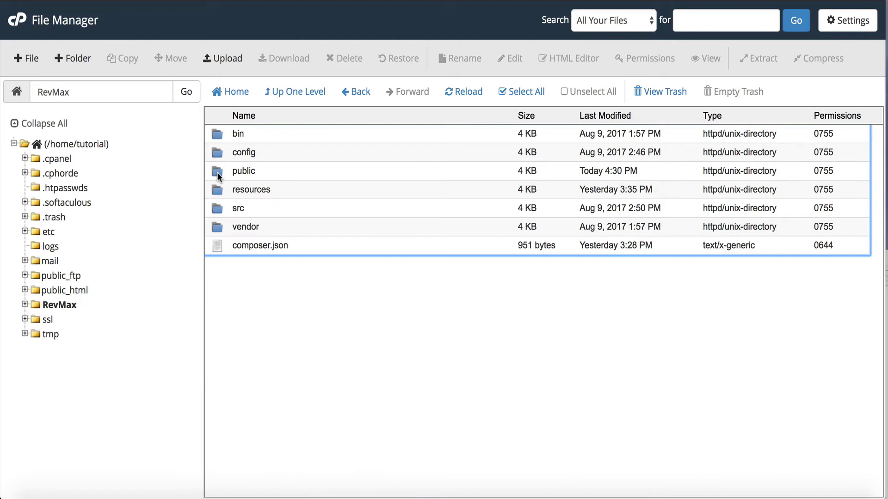
left_click(218, 154)
double_click(219, 155)
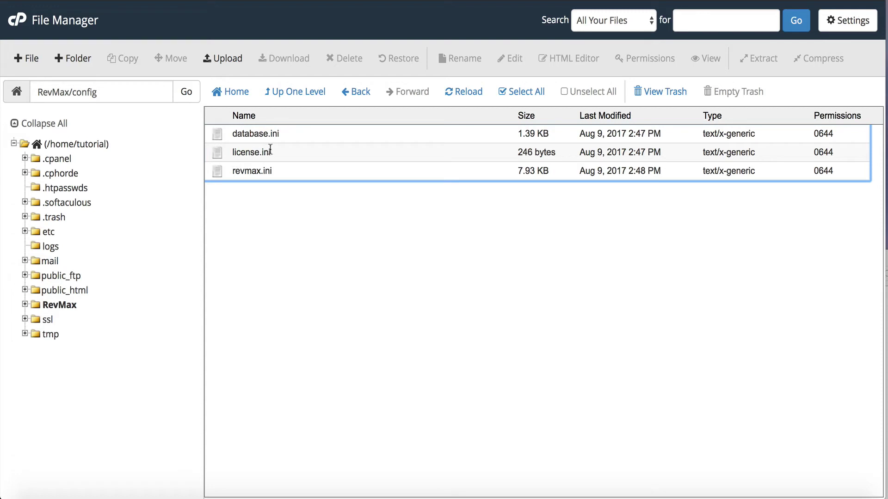
left_click_drag(264, 133, 514, 58)
left_click(514, 58)
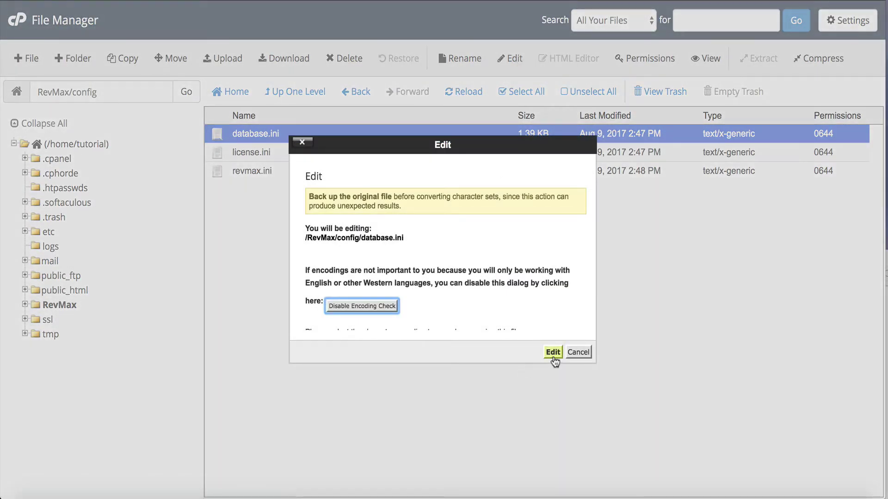
left_click(553, 352)
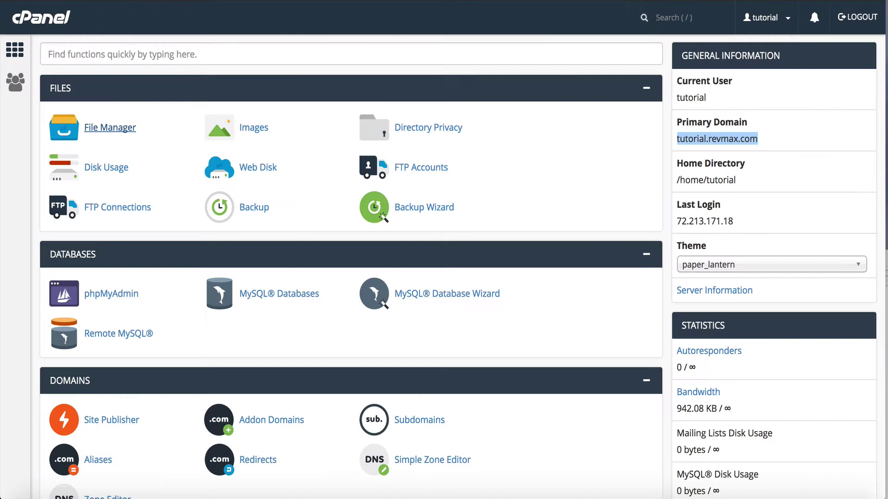
- Create the MySQL database tutorial_revmax from the MySQL Databases page
left_click(119, 46)
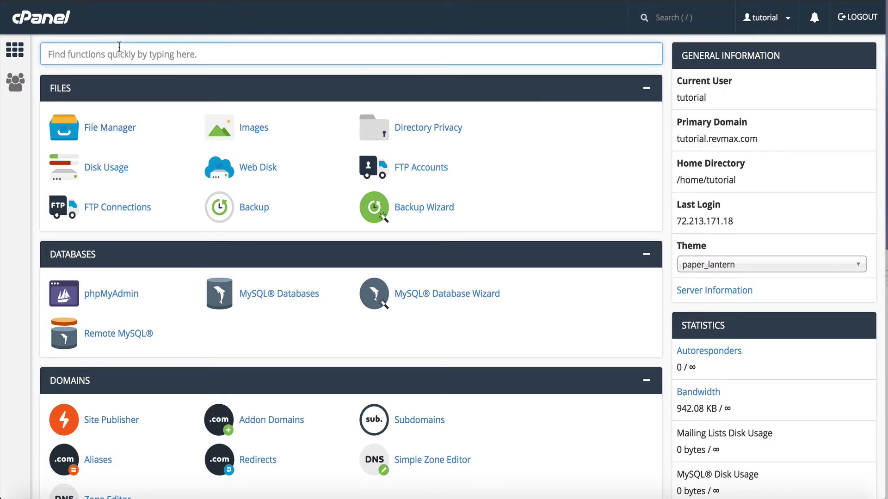
type("mysq")
left_click(122, 126)
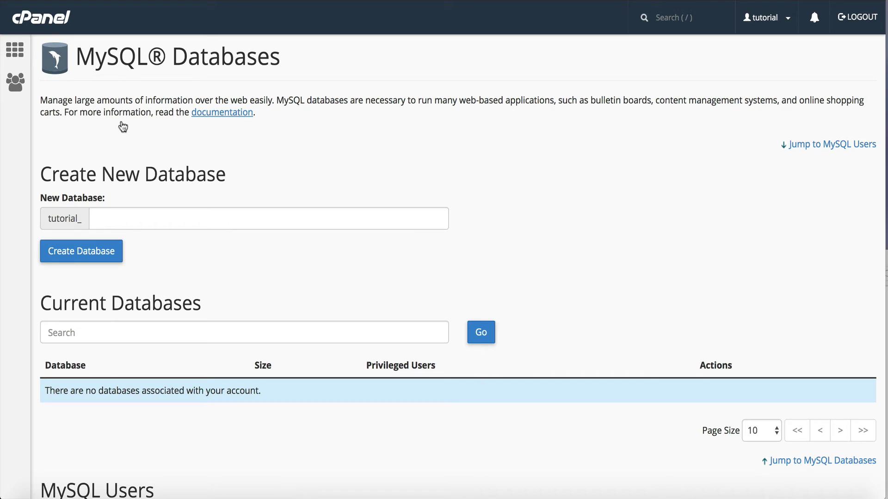
left_click(111, 209)
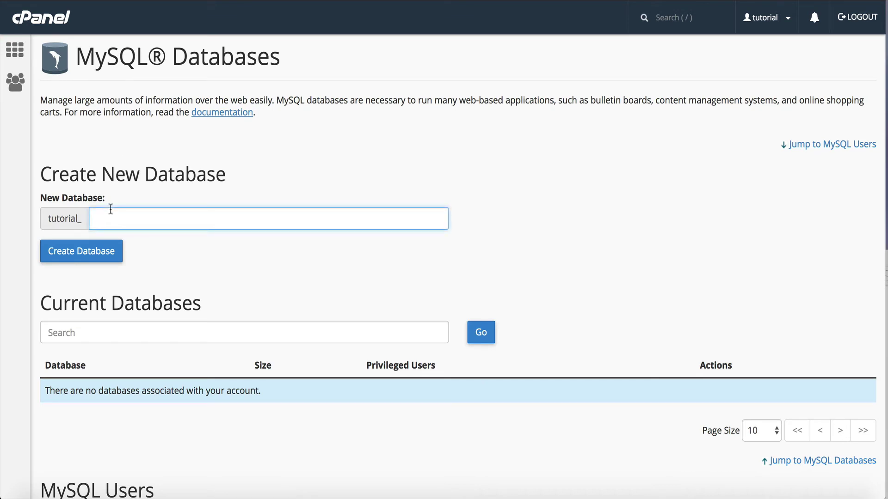
type("revmax")
left_click(109, 239)
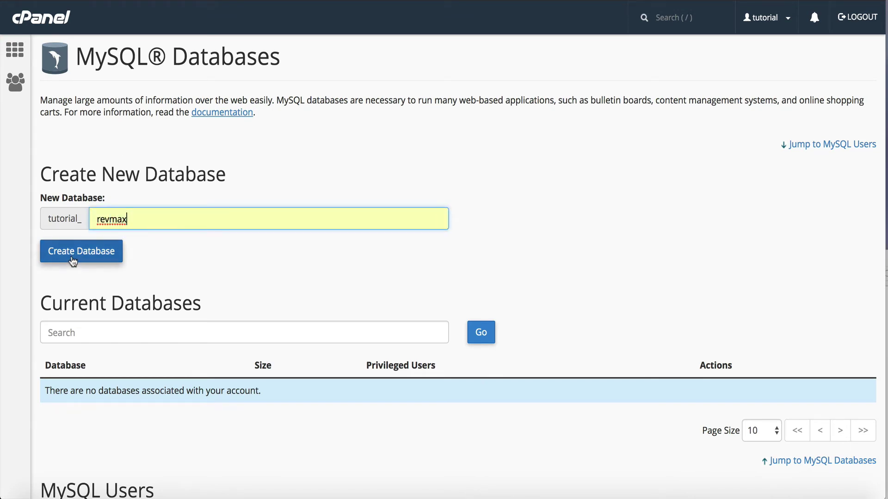
left_click(74, 253)
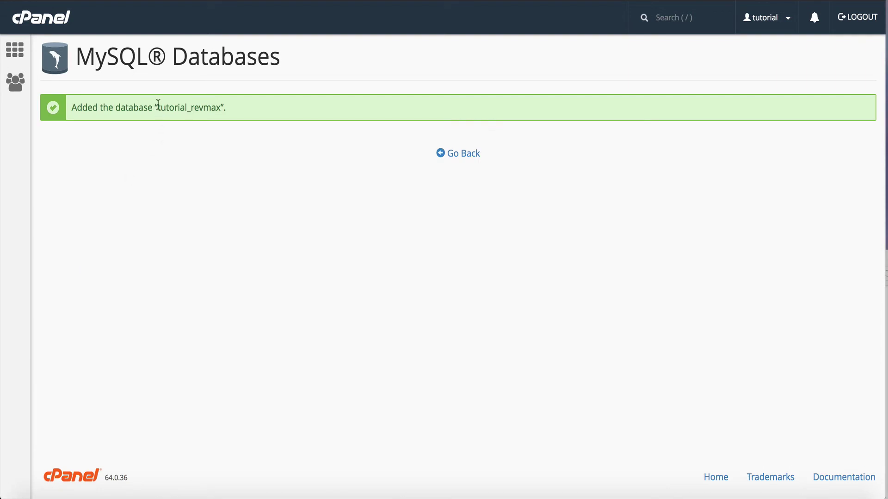
- Paste tutorial_revmax as the db_name value on line 18 of database.ini
left_click_drag(157, 107, 219, 111)
key("ctrl+c")
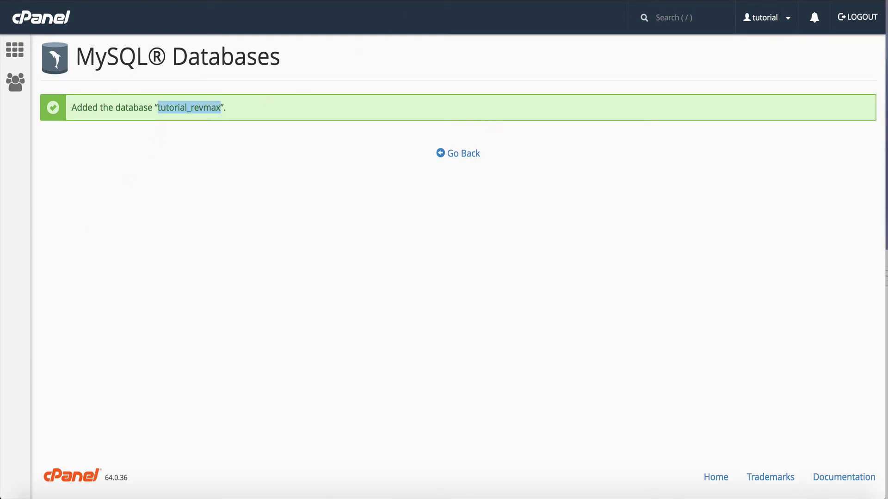
key("ctrl+Tab")
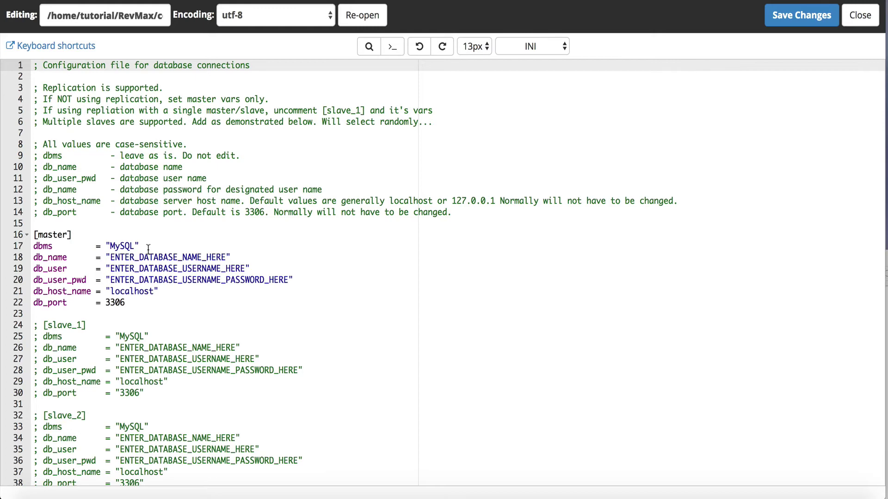
double_click(148, 258)
key("ctrl+v")
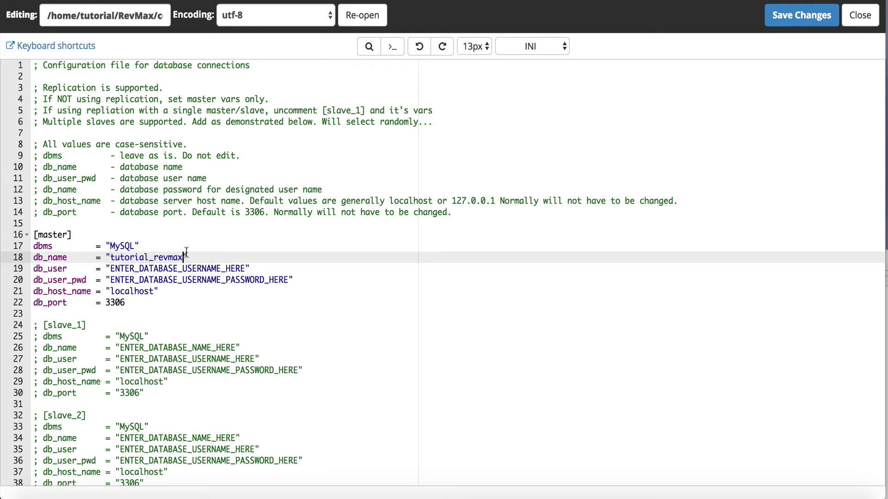
key("ctrl+shift+Tab")
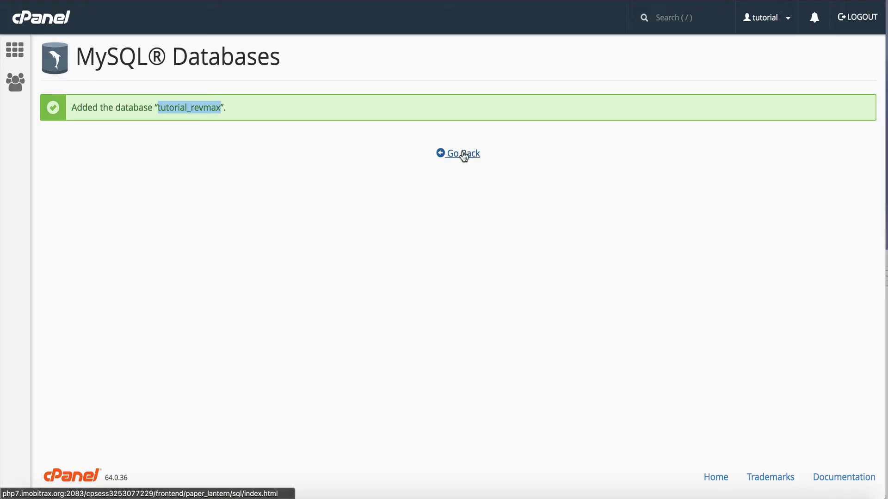
- Create the MySQL user tutorial_revmax with a strong generated password
left_click(462, 153)
scroll(284, 209, "up", 5)
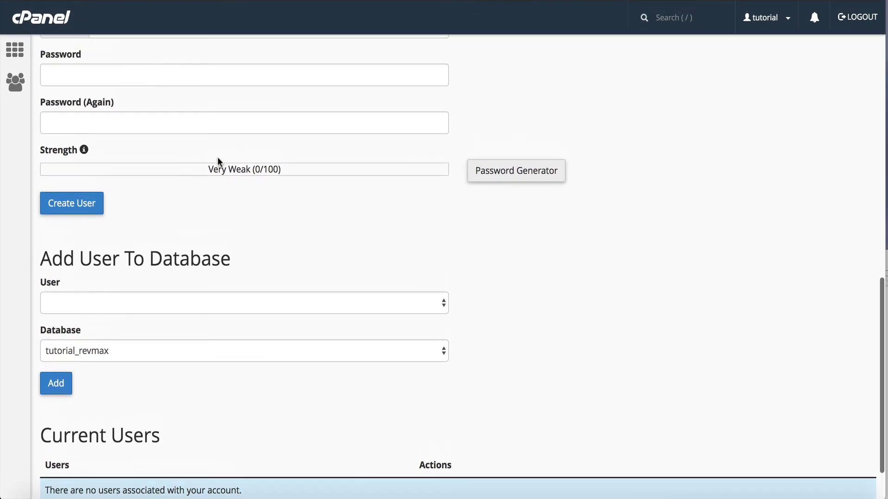
left_click(136, 188)
type("revmax")
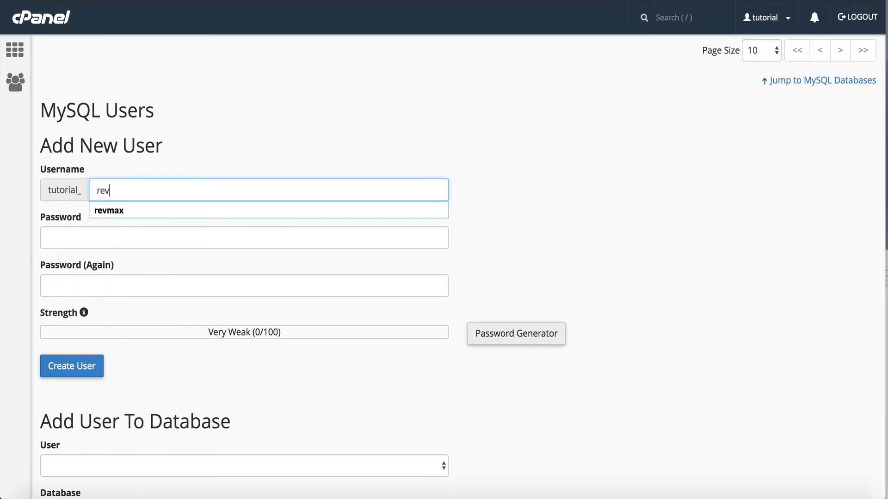
left_click(547, 305)
left_click(516, 333)
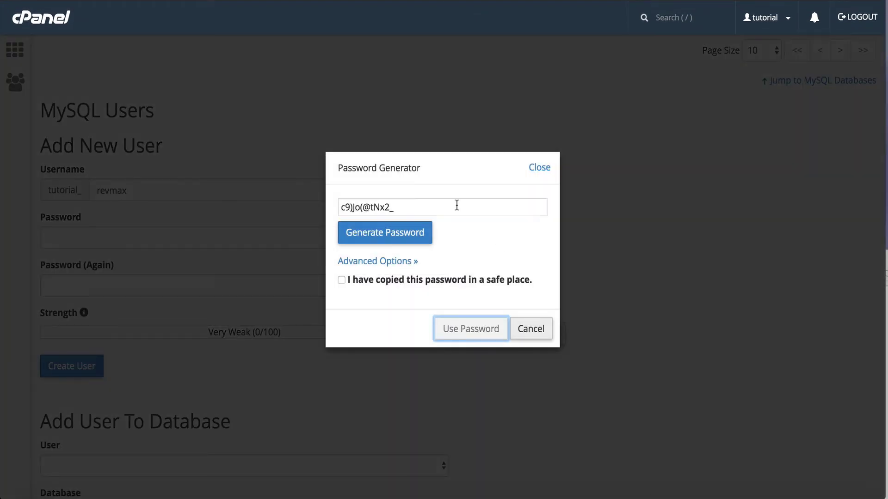
left_click(455, 204)
key("super+c")
left_click(380, 283)
left_click(450, 325)
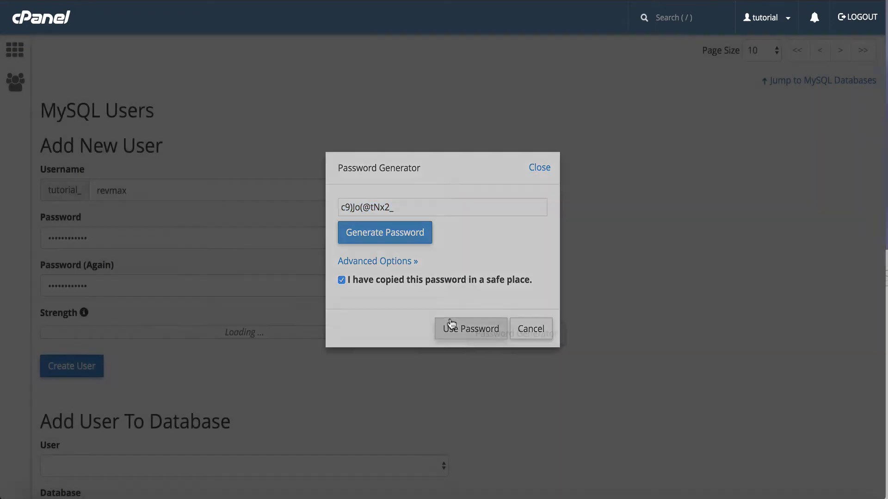
left_click(62, 360)
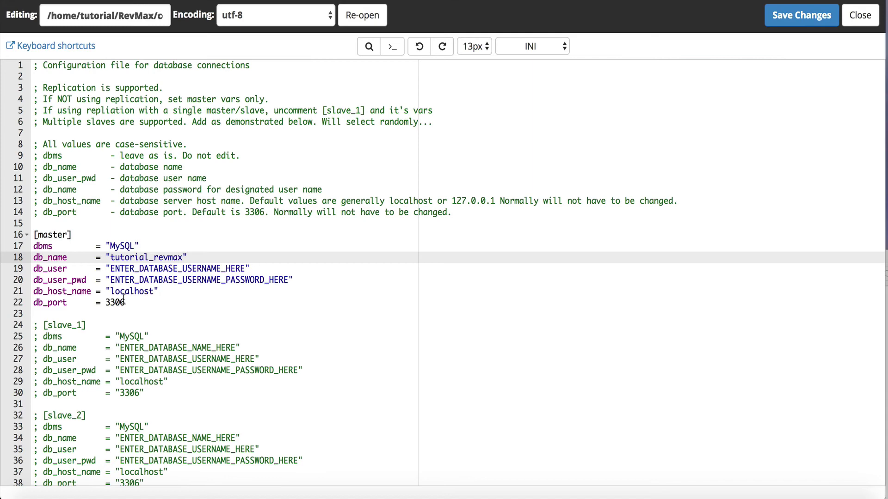
- Fill db_user with tutorial_revmax and db_user_pwd with the generated password in database.ini, then save
double_click(133, 280)
key("super+v")
double_click(131, 257)
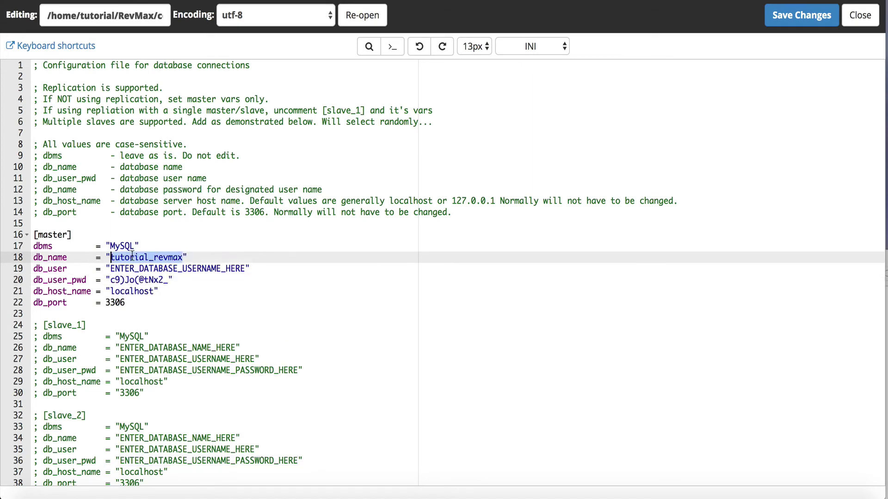
double_click(132, 269)
type("tutorial_revmax")
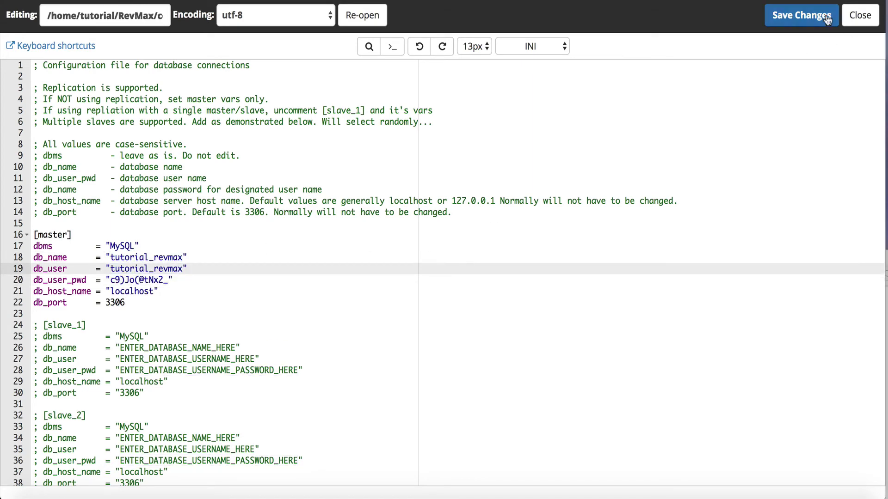
left_click(806, 14)
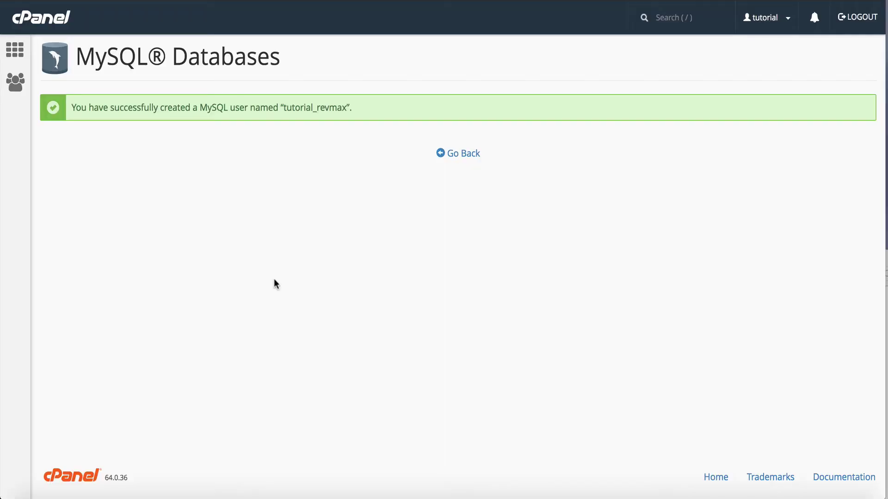
- Return to the MySQL Databases page and scroll down to Add User To Database
left_click(451, 154)
scroll(204, 245, "down", 12)
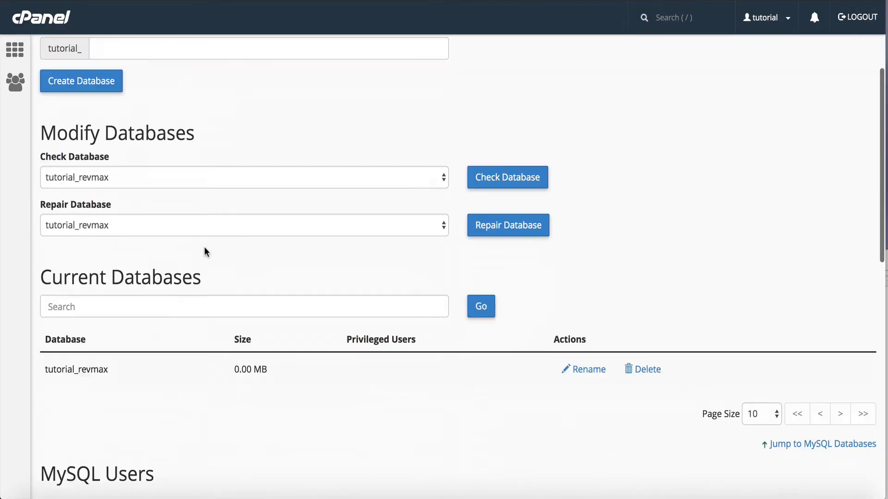
scroll(204, 246, "down", 2)
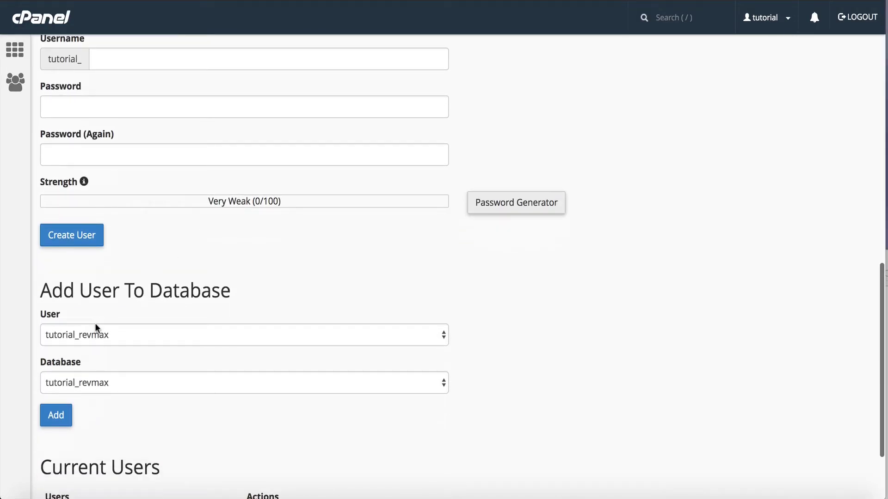
scroll(91, 333, "down", 1)
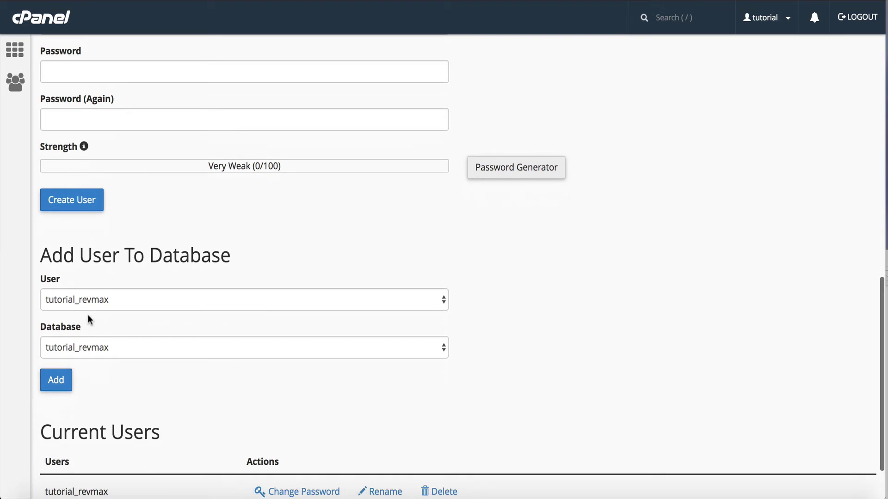
- Add user tutorial_revmax to database tutorial_revmax with ALL PRIVILEGES ticked and apply the changes
left_click(55, 383)
left_click(97, 179)
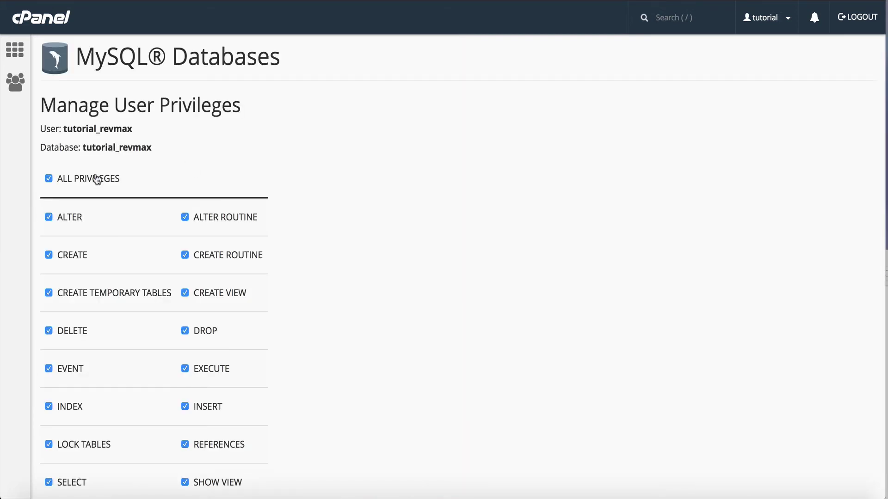
scroll(96, 179, "down", 4)
left_click(58, 401)
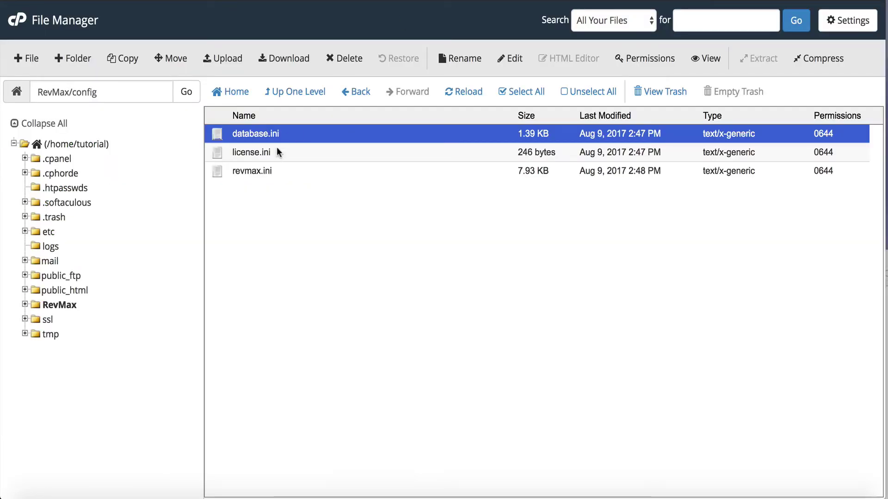
- Edit config/license.ini, replacing ENTER_LICENSE_KEY_HERE with the copied RevMax license key, and save
left_click(271, 151)
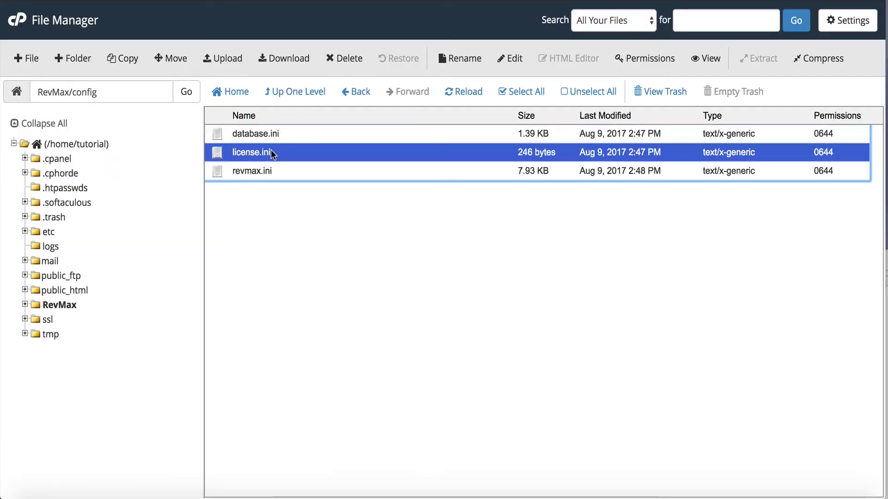
left_click(516, 60)
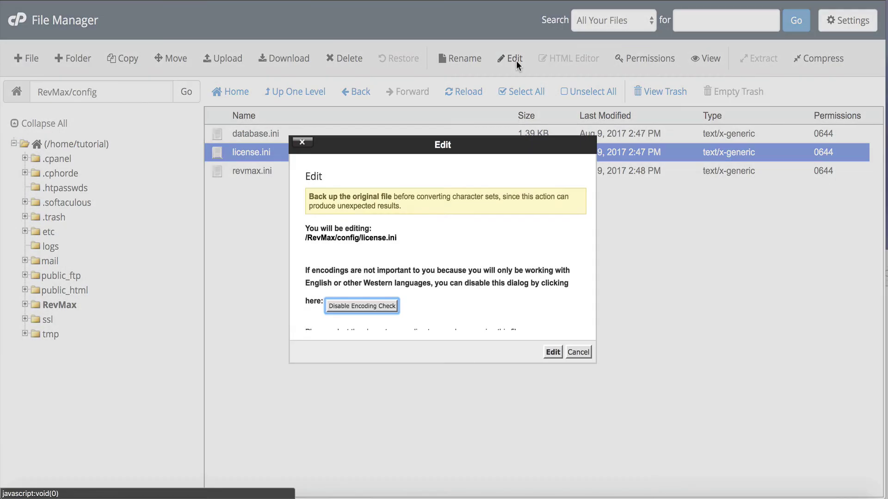
left_click(552, 353)
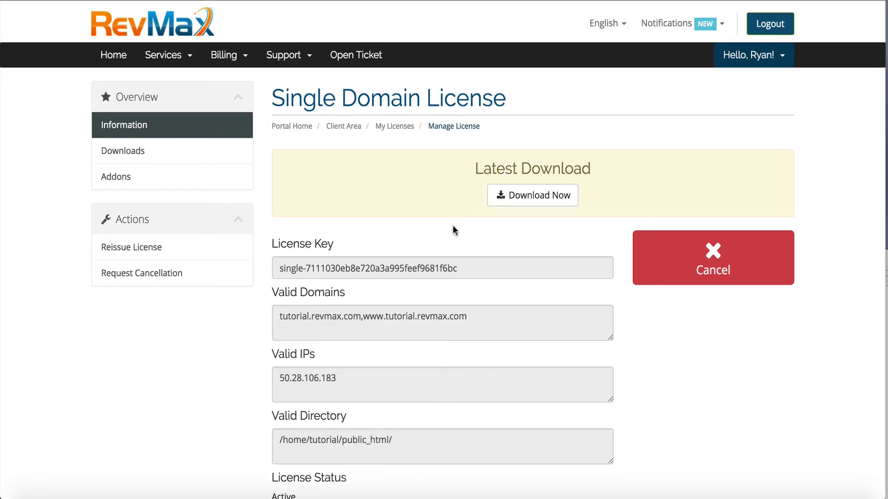
left_click_drag(458, 272, 328, 271)
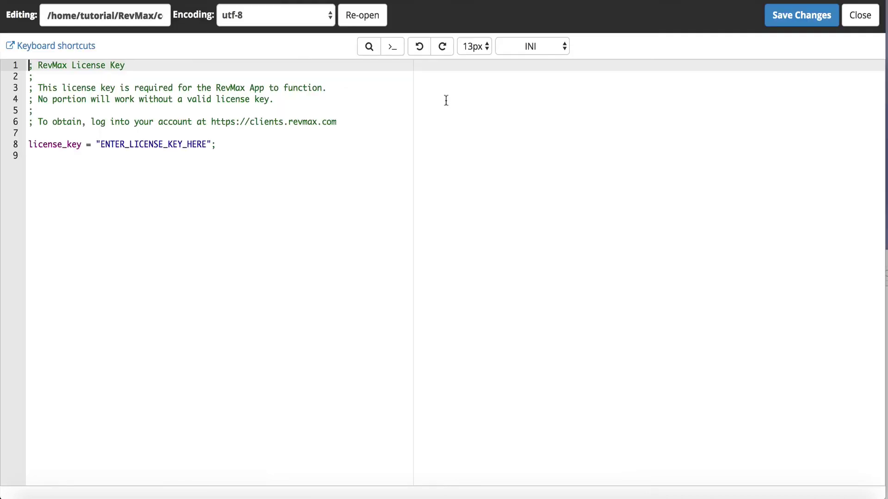
double_click(185, 144)
key("ctrl+v")
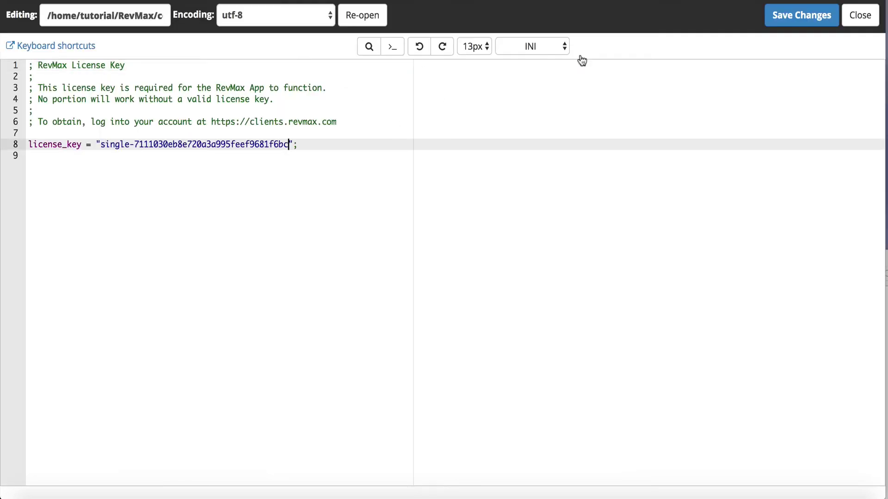
left_click(807, 19)
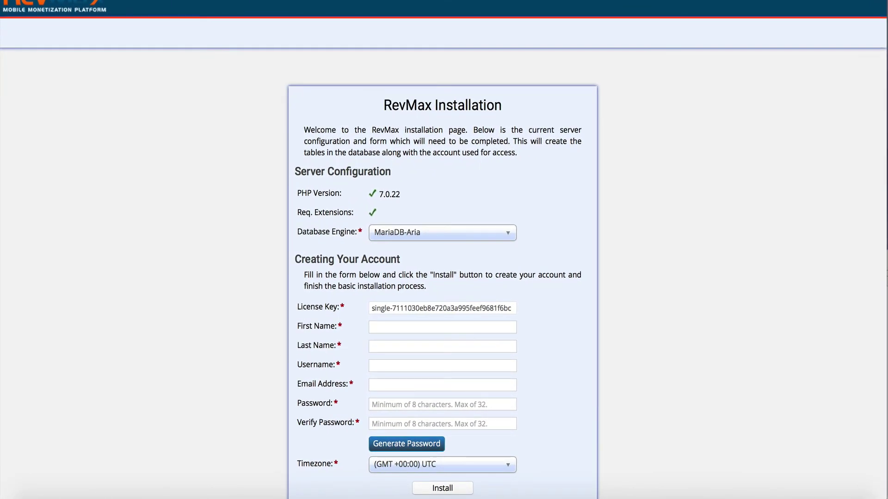
key("super+l")
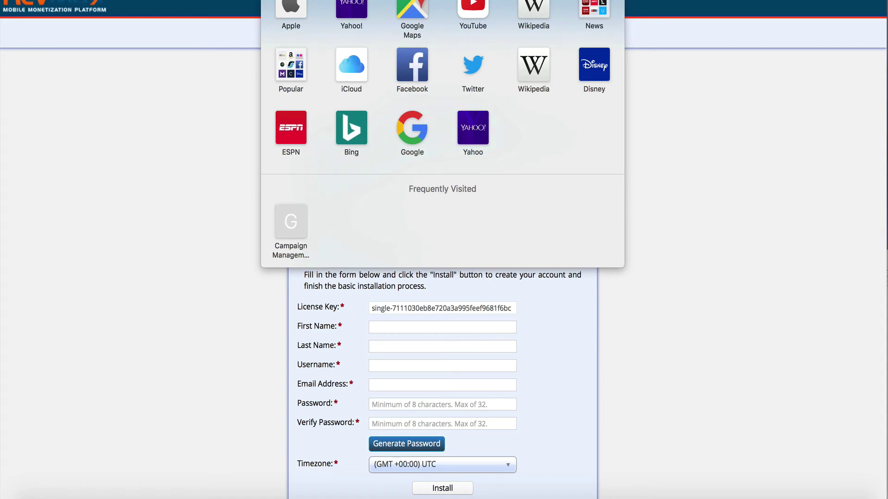
left_click(181, 171)
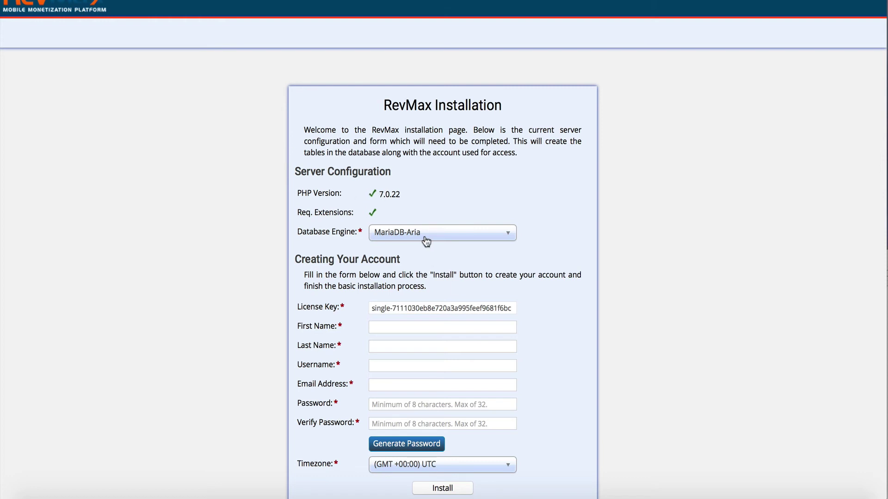
scroll(409, 212, "down", 3)
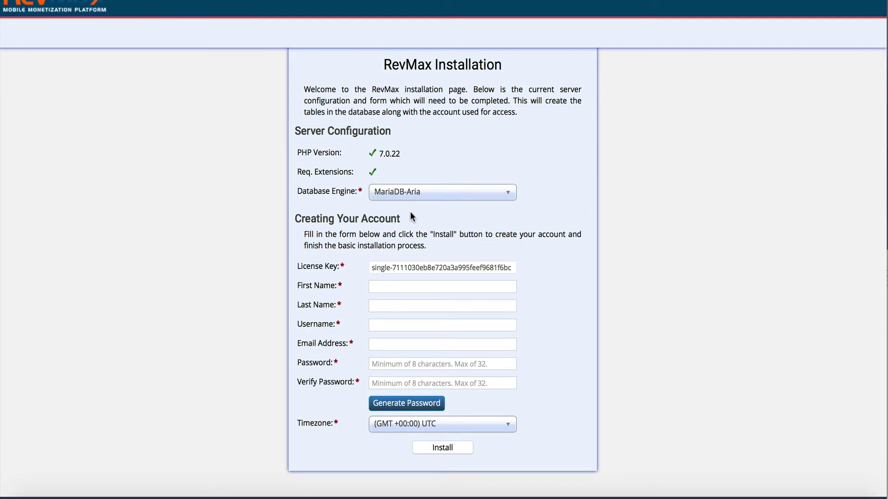
- Enter the account holder's first and last name, username revmax, and their e-mail address
left_click(389, 286)
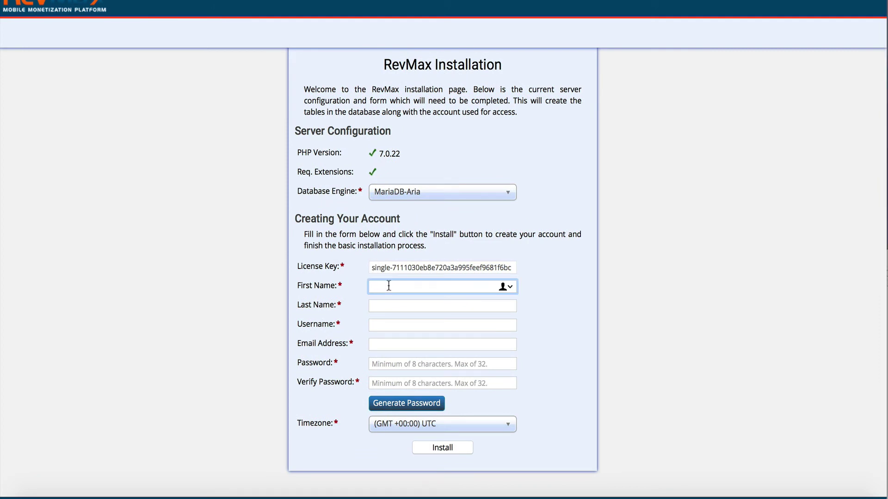
type("R")
key("BackSpace")
key("BackSpace")
key("Tab")
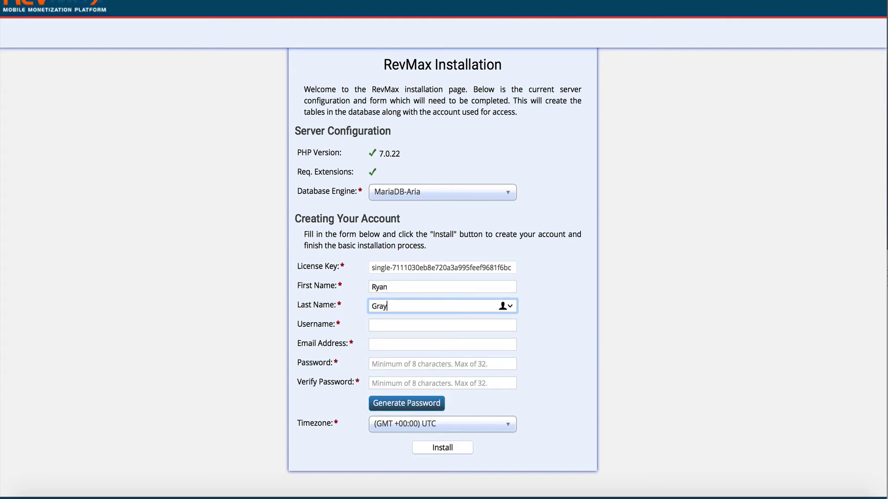
key("Tab")
type("revmax")
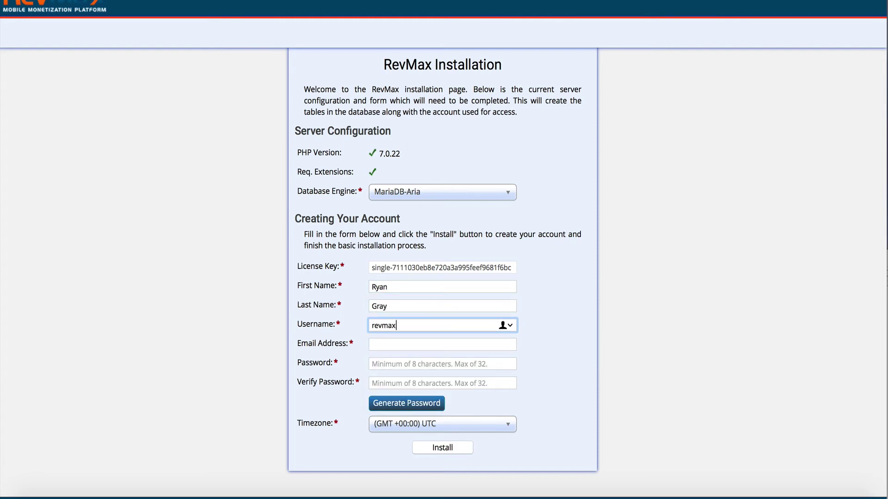
key("Tab")
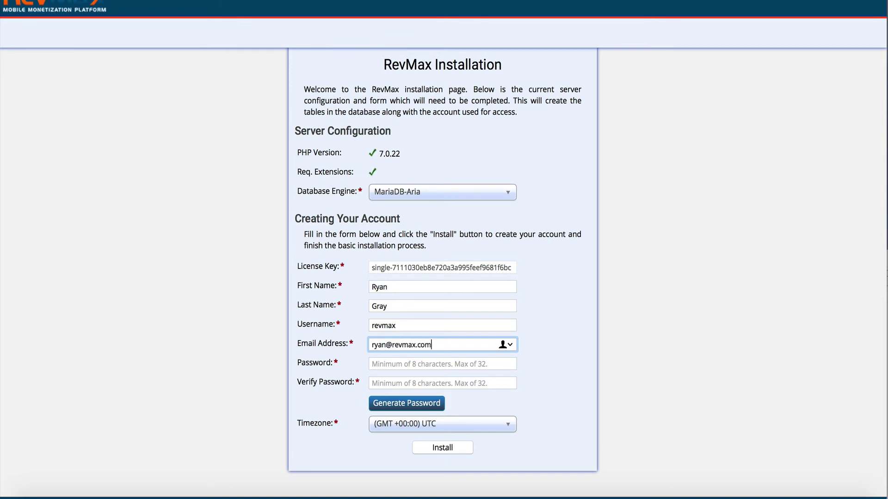
- Enter the account password and paste the same password into the confirmation field
key("Tab")
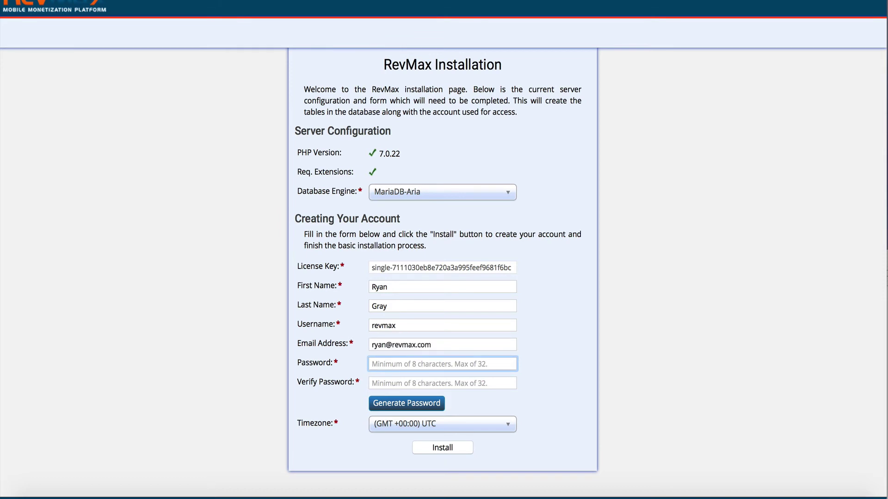
type("revmax")
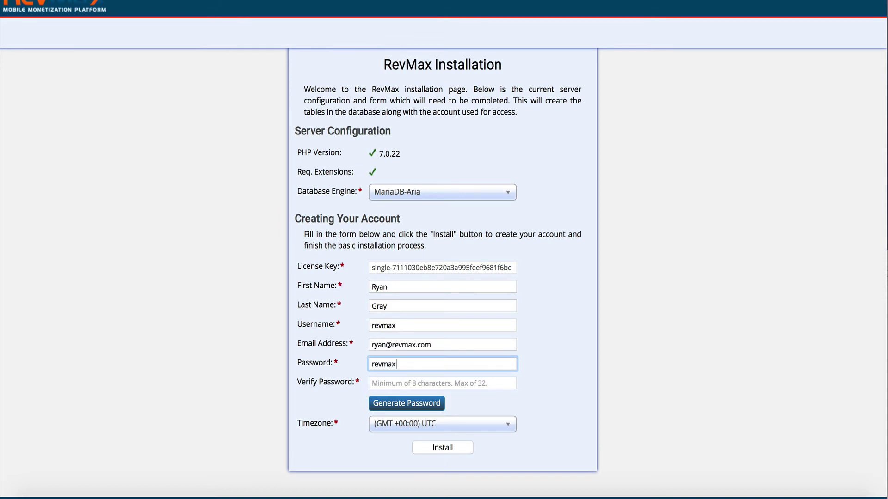
type("123")
key("ctrl+a")
key("ctrl+c")
key("Tab")
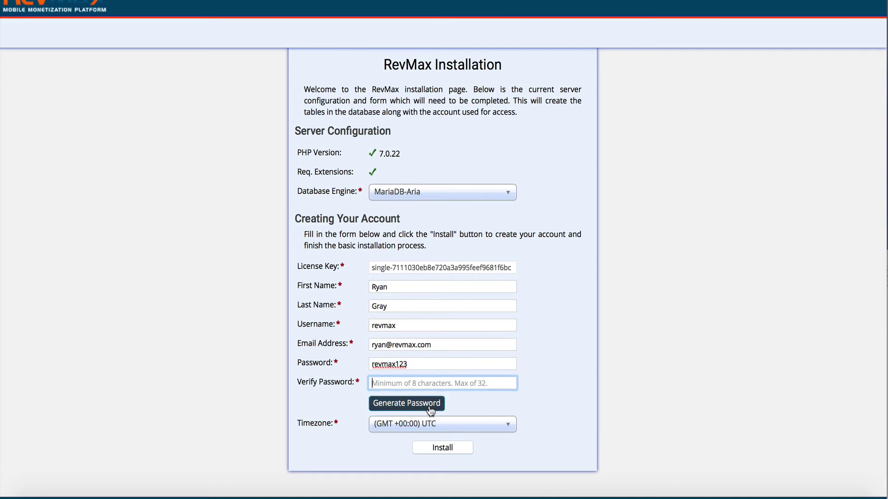
key("ctrl+v")
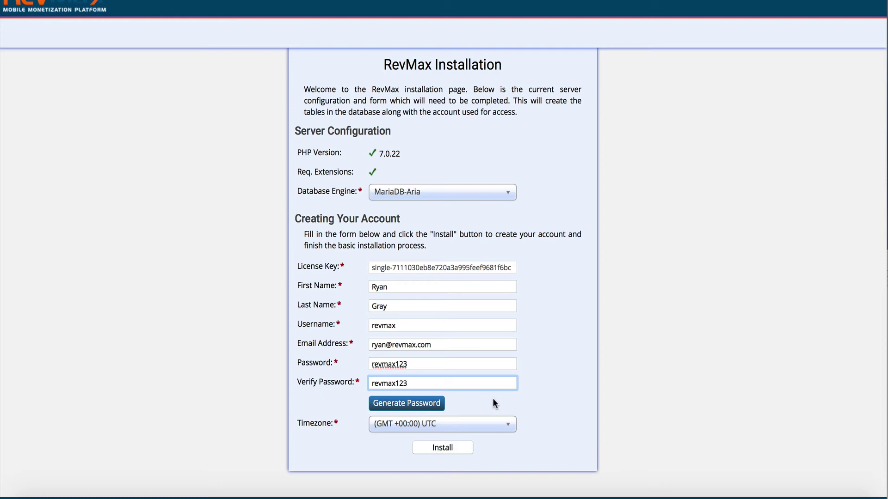
left_click(492, 401)
- Set the timezone to (GMT -05:00) America - Mexico City
left_click(433, 425)
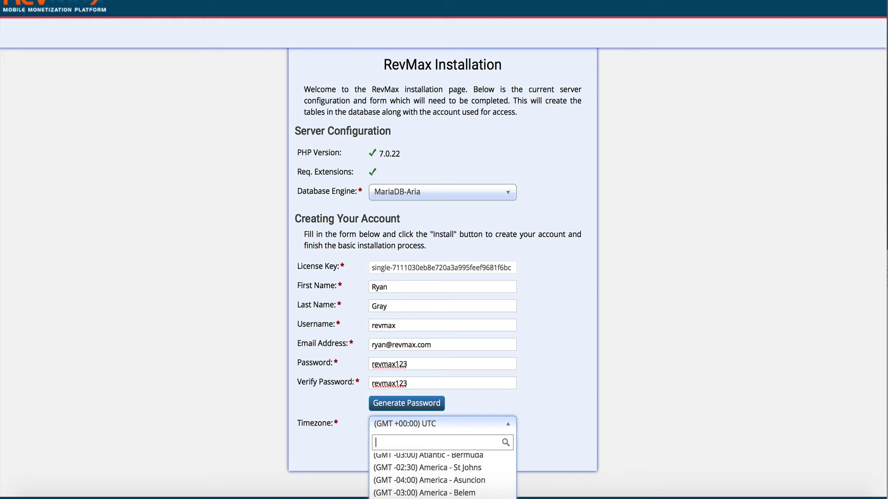
type("centr")
key("ctrl+a")
type("mexi")
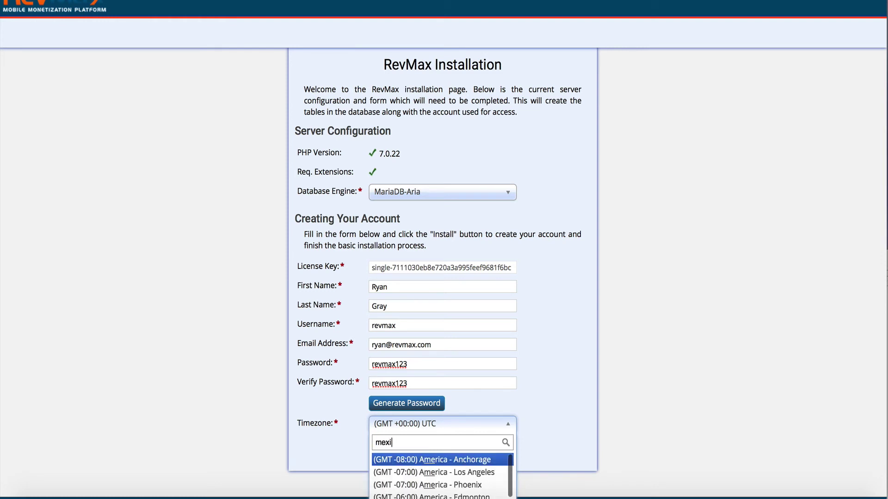
left_click(451, 462)
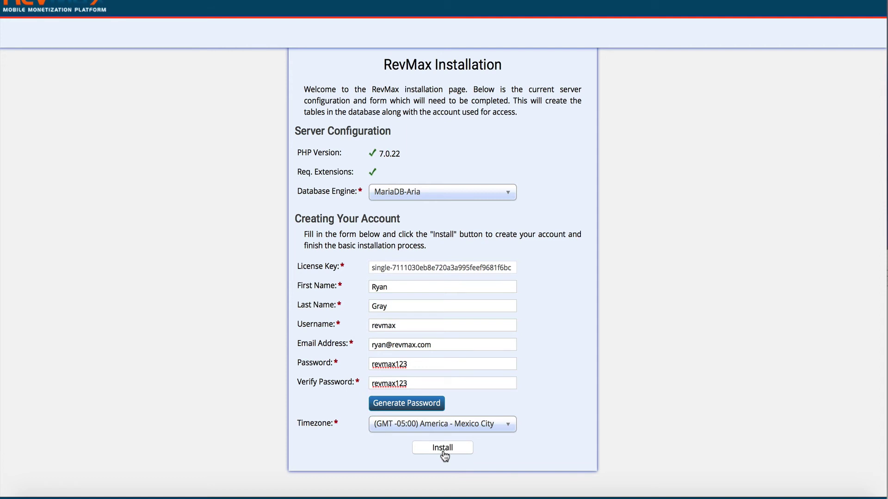
- Run the installation, then log in with username revmax and the account's password
left_click(443, 454)
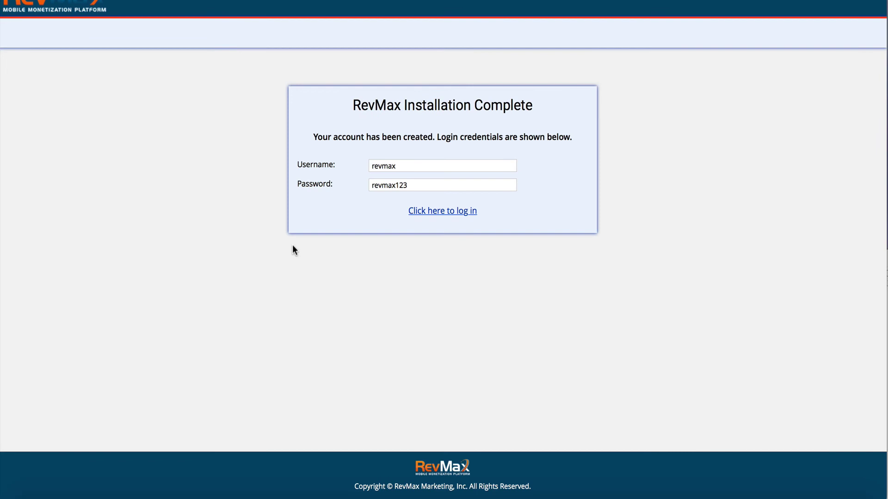
double_click(423, 185)
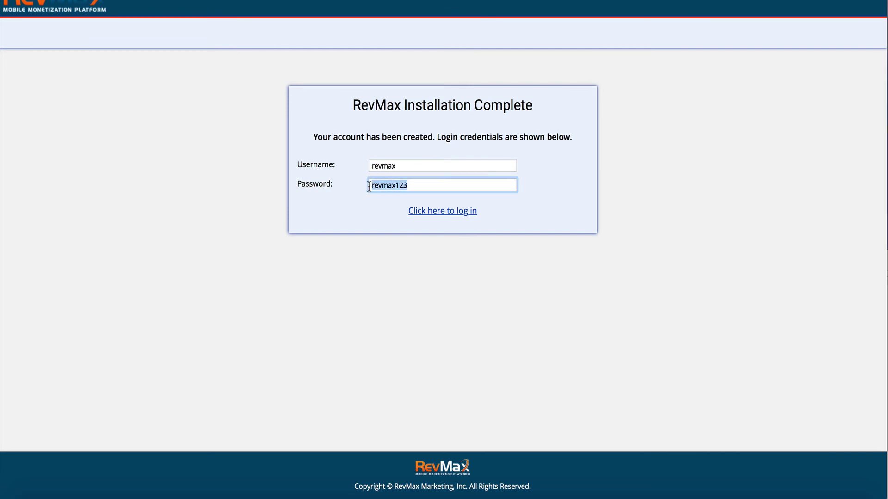
left_click(454, 210)
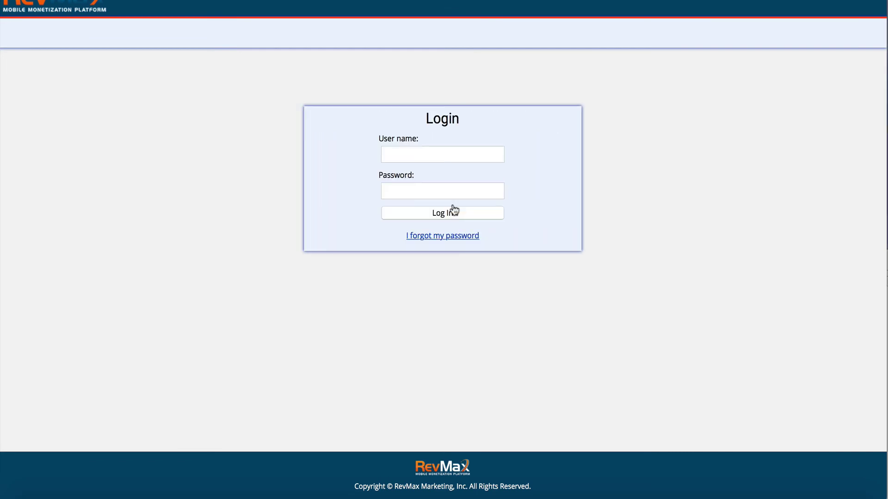
key("Tab")
type("revmax")
key("Tab")
type("revmax123")
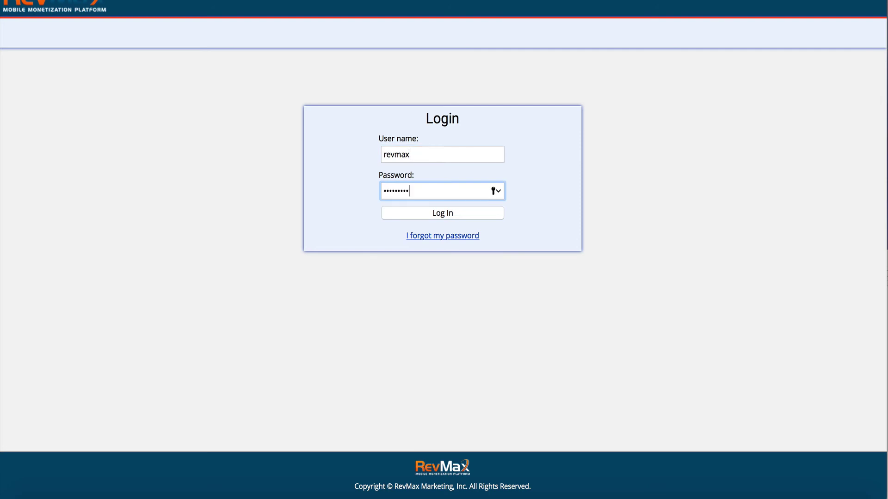
left_click(417, 211)
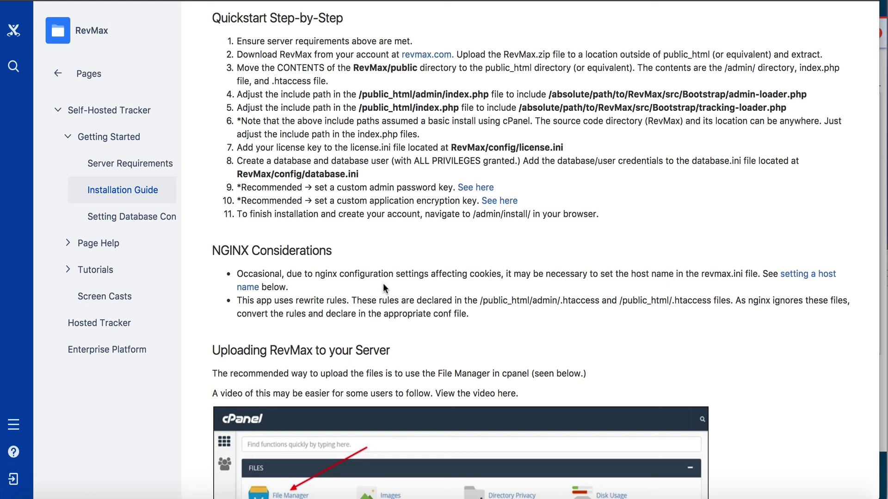
- Scroll through the Installation Guide's File Manager upload and Creating the Database sections
scroll(382, 289, "down", 1)
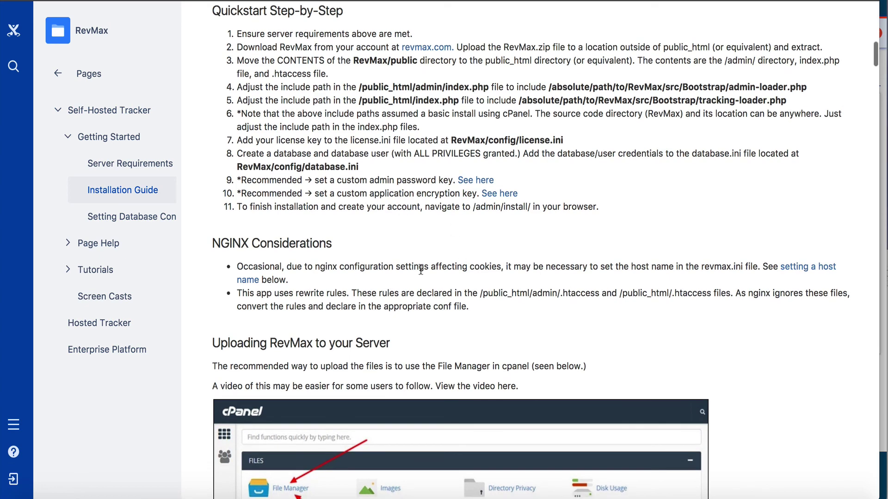
scroll(421, 270, "down", 15)
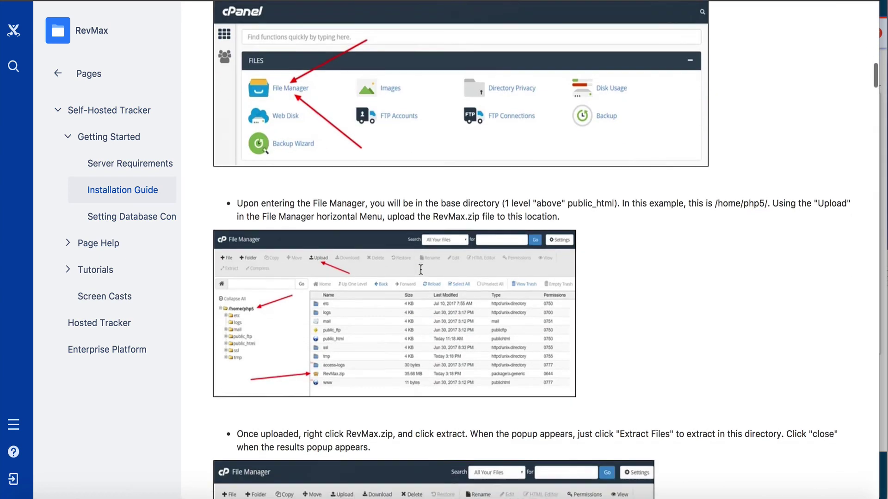
scroll(420, 270, "down", 15)
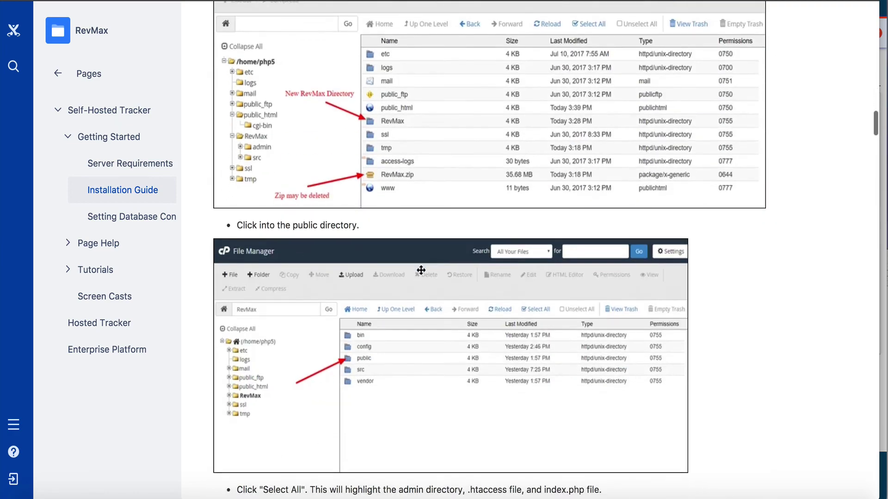
scroll(421, 270, "down", 15)
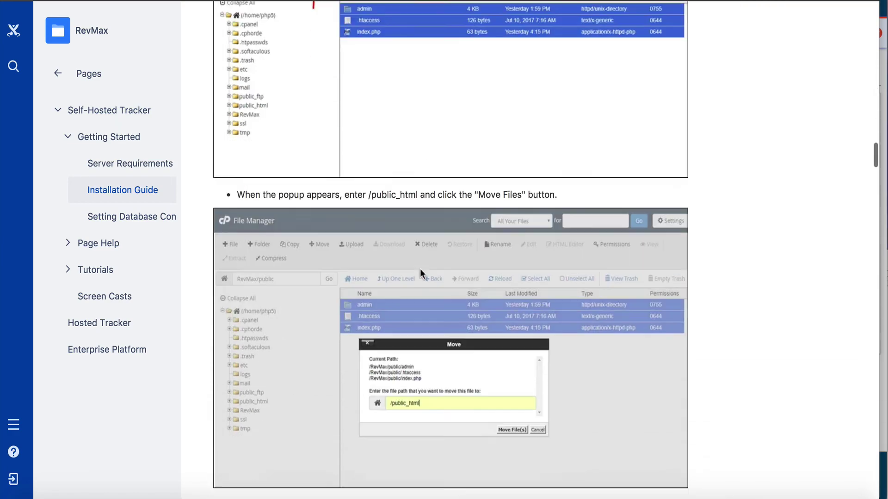
scroll(420, 272, "down", 10)
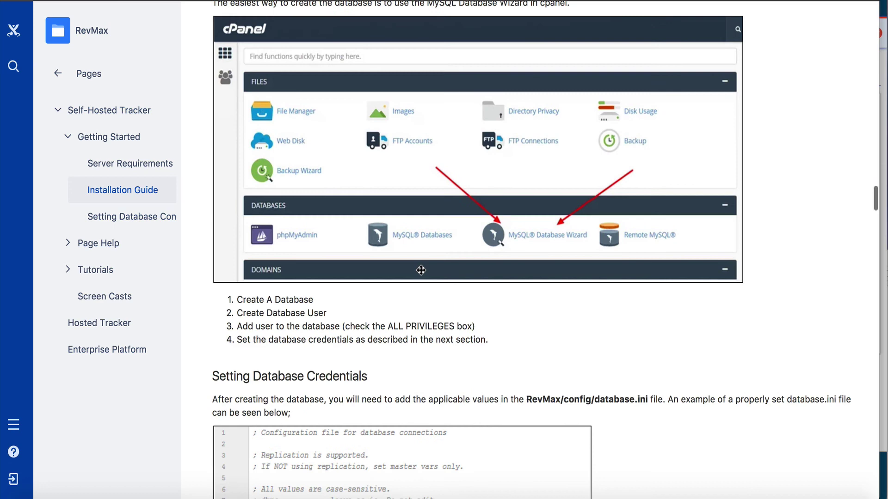
scroll(421, 270, "up", 6)
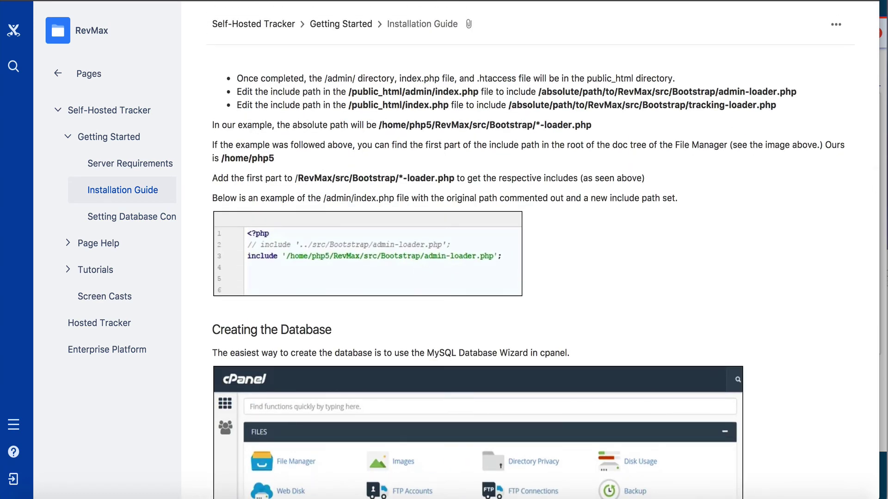